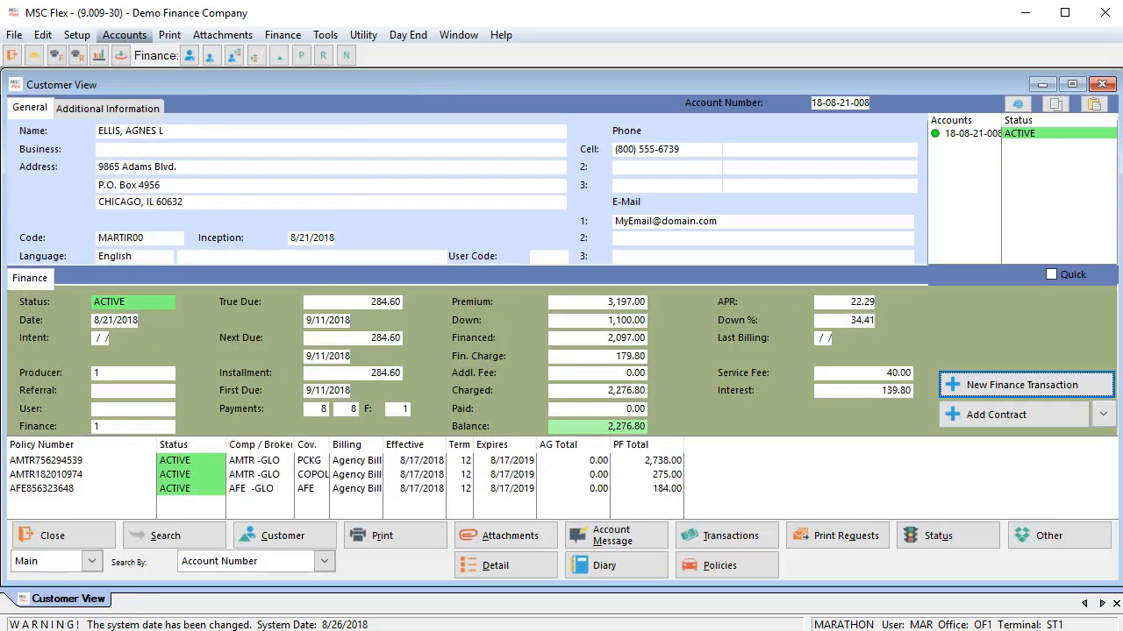
Step: Start a contract transaction for a new customer and enter the customer's first name, middle initial and last name
{"action": "left_click", "coordinate": [975, 385]}
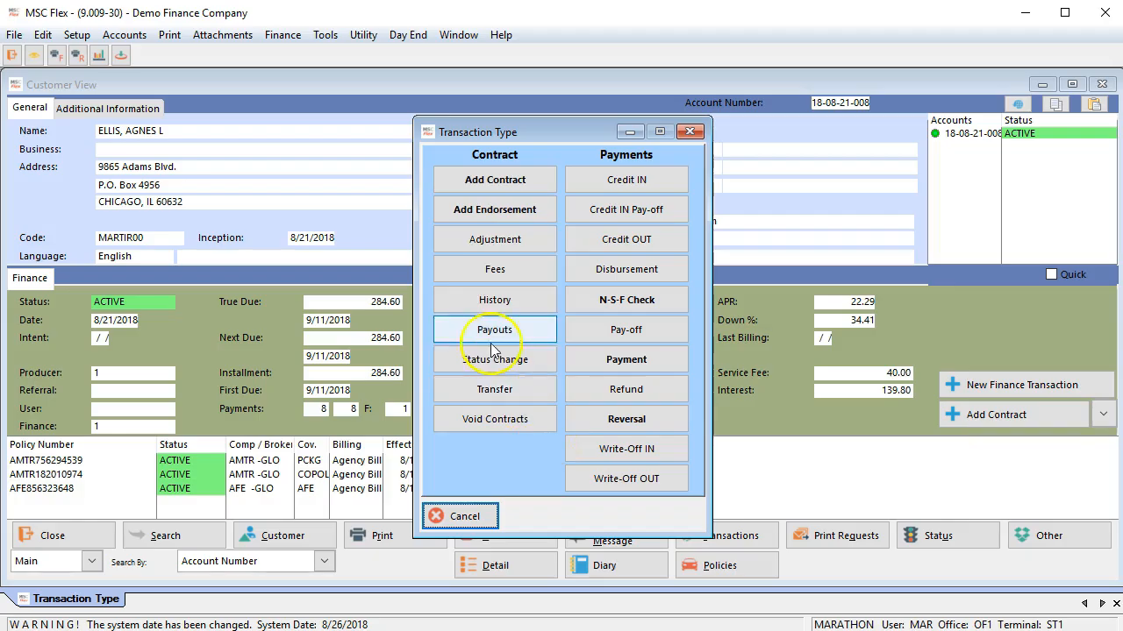
{"action": "left_click", "coordinate": [478, 184]}
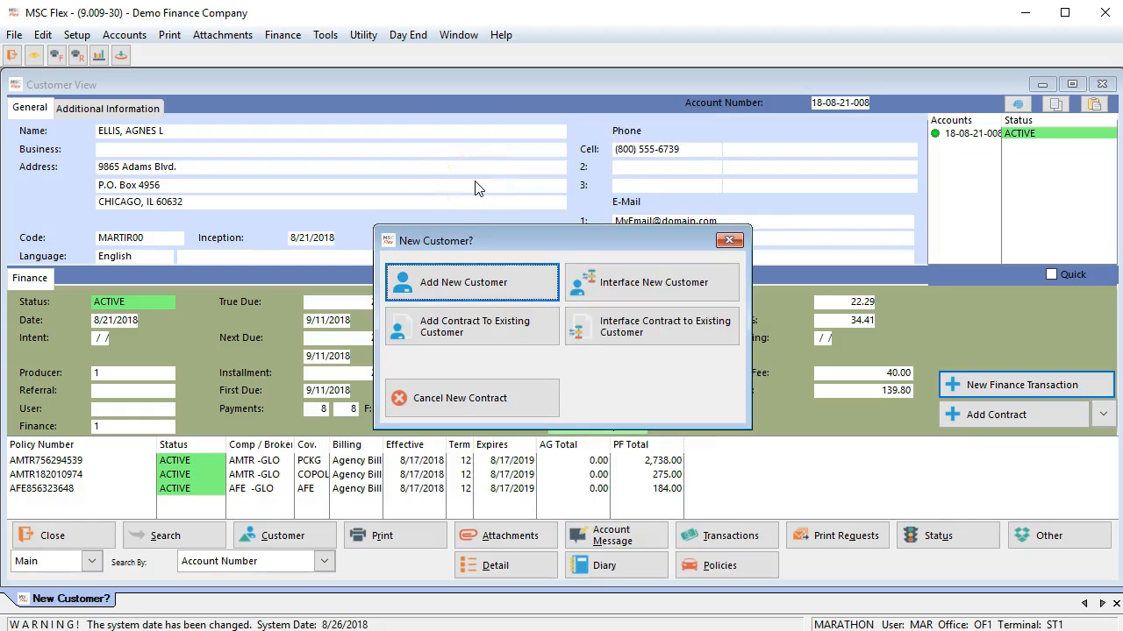
{"action": "left_click", "coordinate": [466, 290]}
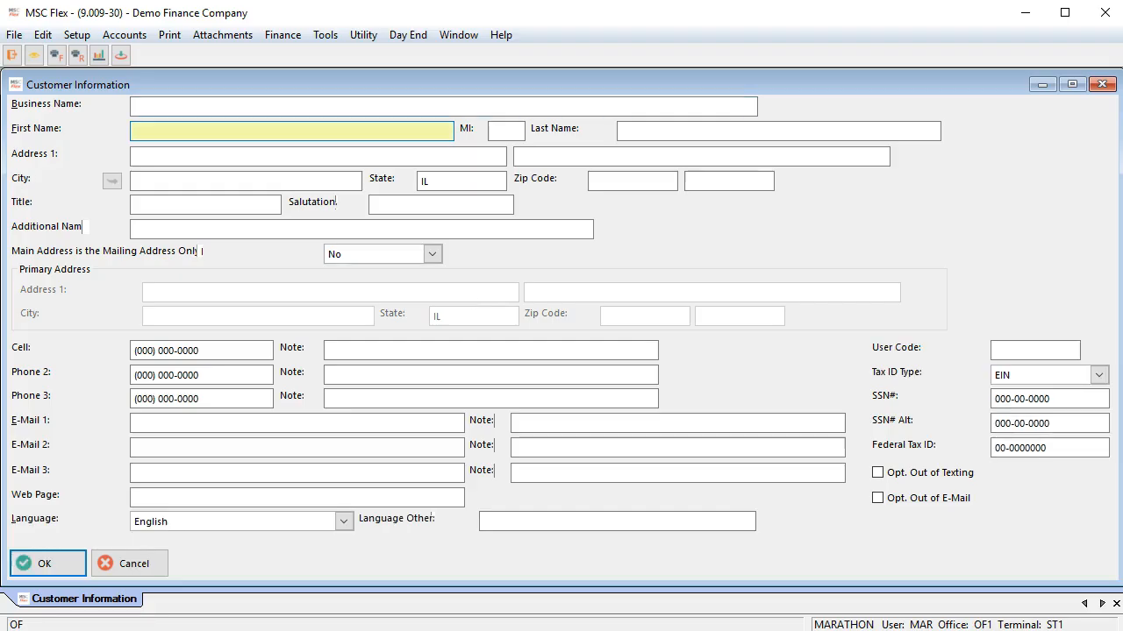
{"action": "key", "text": "Tab"}
{"action": "key", "text": "Tab"}
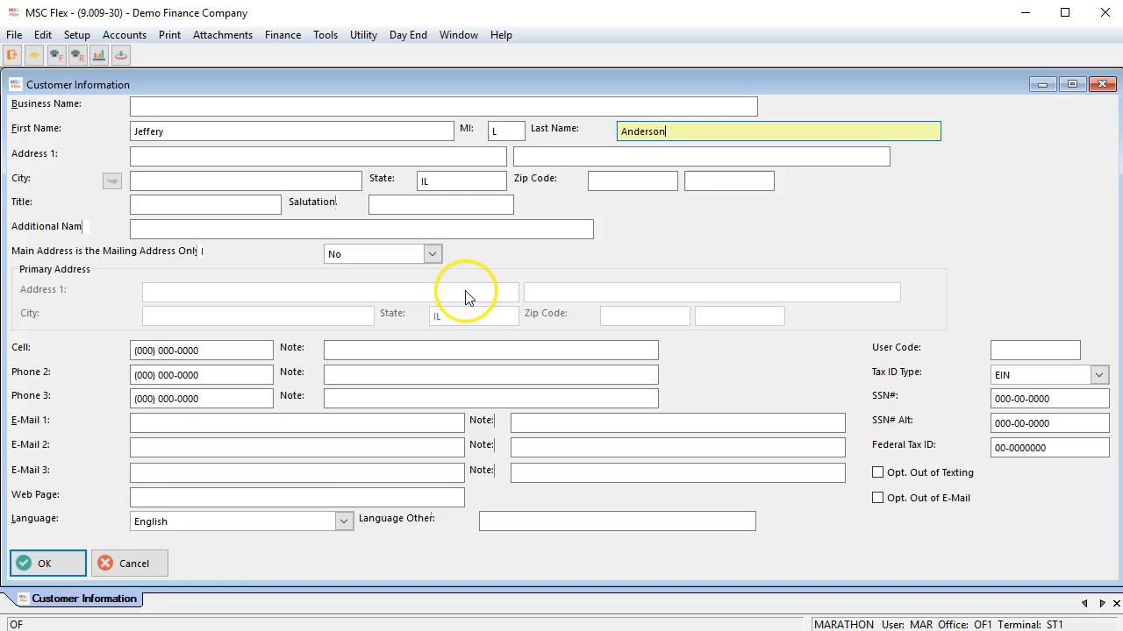
Step: Fill in the customer's street address and pick the matching city, state and zip code from the zip code lookup
{"action": "key", "text": "Tab"}
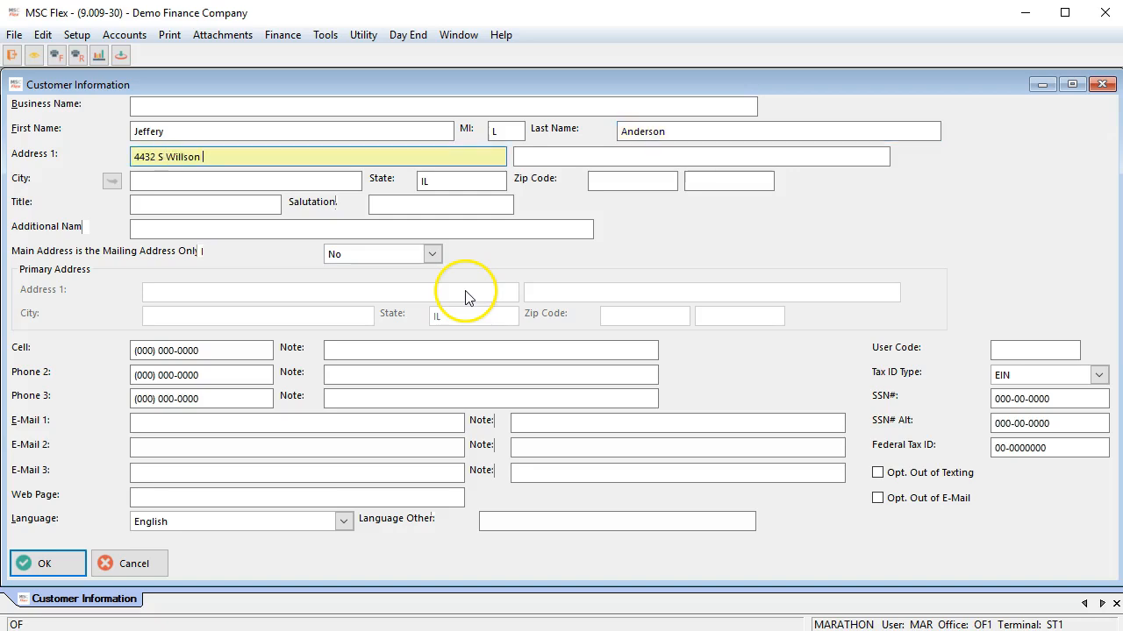
{"action": "key", "text": "Tab"}
{"action": "key", "text": "Tab"}
{"action": "left_click", "coordinate": [112, 181]}
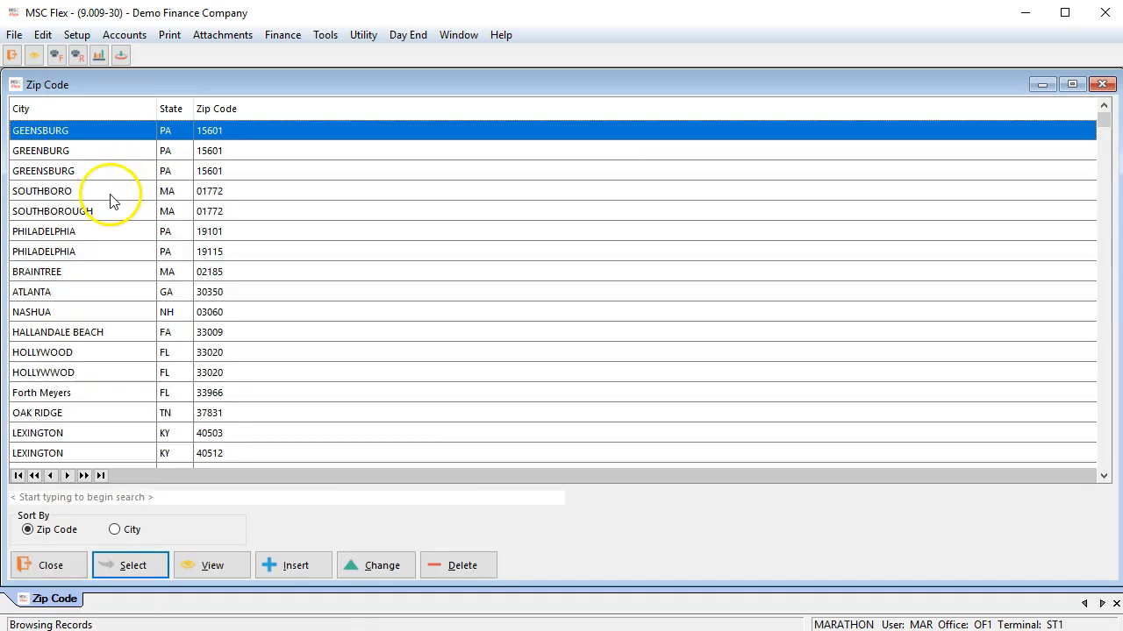
{"action": "type", "text": "ju"}
{"action": "double_click", "coordinate": [155, 334]}
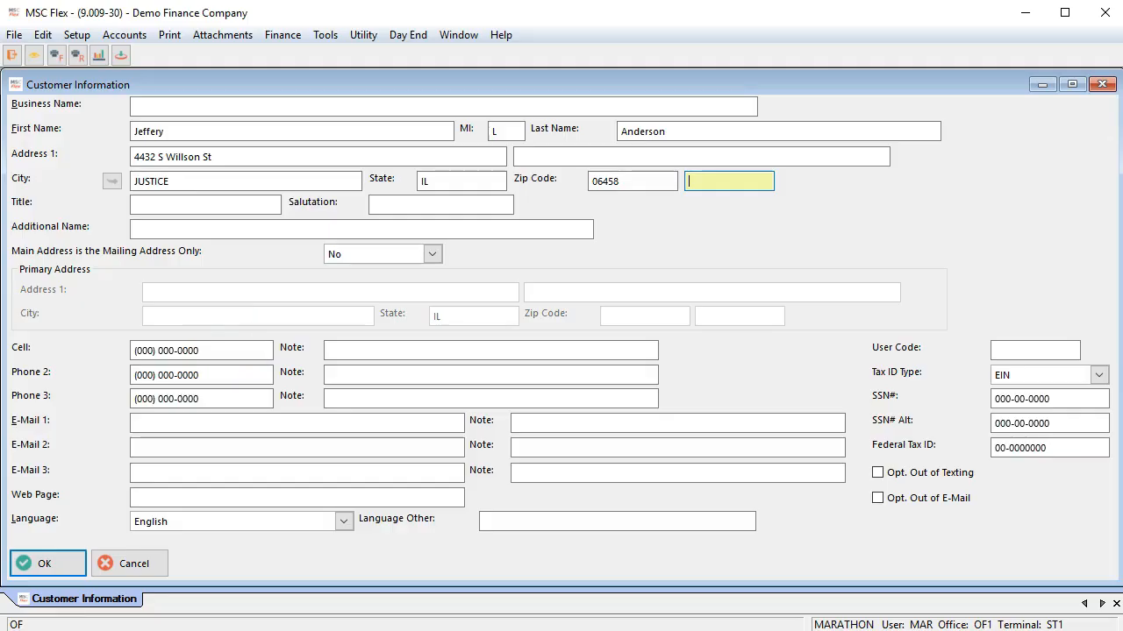
Step: Set the customer's title to Mr and enter the cell number and second phone number
{"action": "key", "text": "Tab"}
{"action": "type", "text": "Mr"}
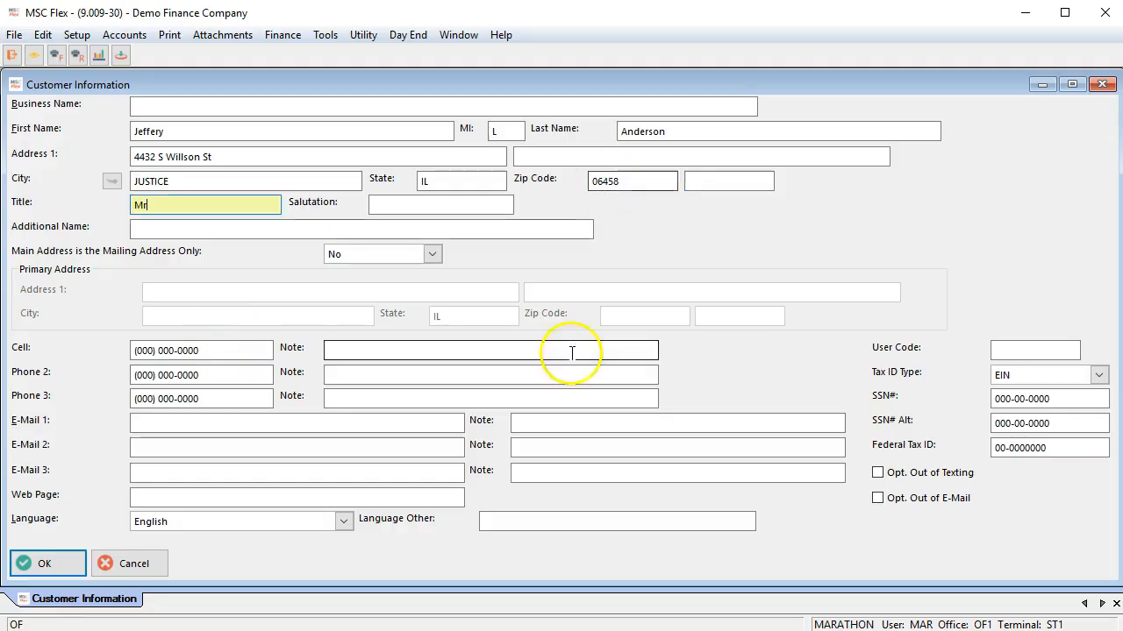
{"action": "left_click_drag", "start_coordinate": [209, 351], "coordinate": [69, 352]}
{"action": "type", "text": "708) 555-2121"}
{"action": "left_click_drag", "start_coordinate": [215, 376], "coordinate": [79, 376]}
Step: Add the note "cell" to the cell number, fill in the customer's first e-mail and save the customer information
{"action": "left_click", "coordinate": [401, 349]}
{"action": "type", "text": "cell"}
{"action": "left_click", "coordinate": [156, 425]}
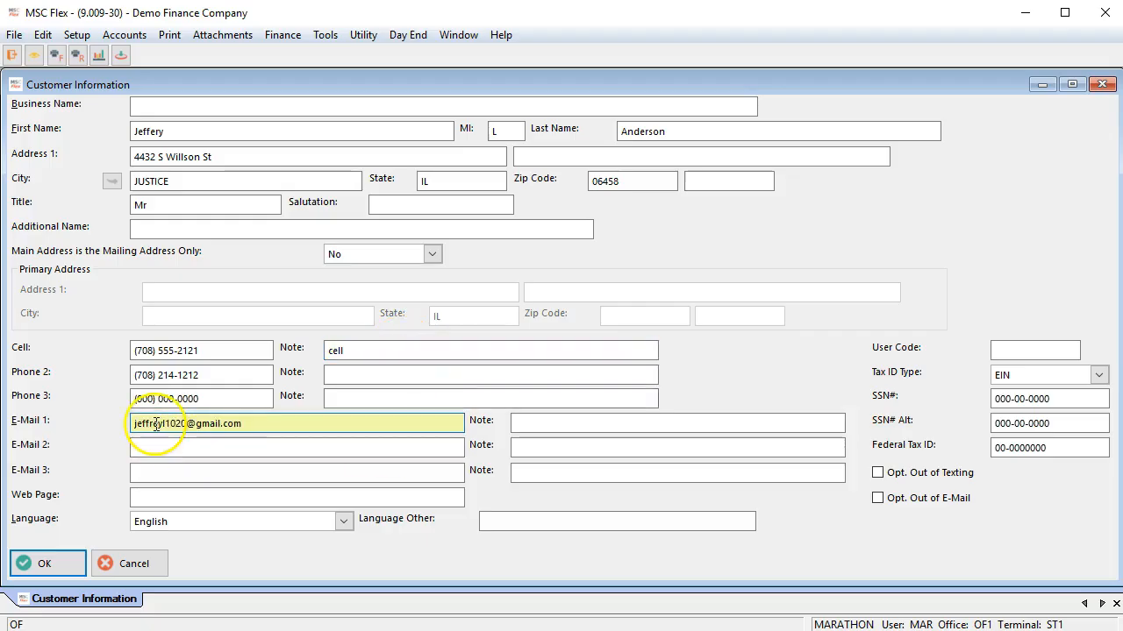
{"action": "left_click", "coordinate": [55, 564]}
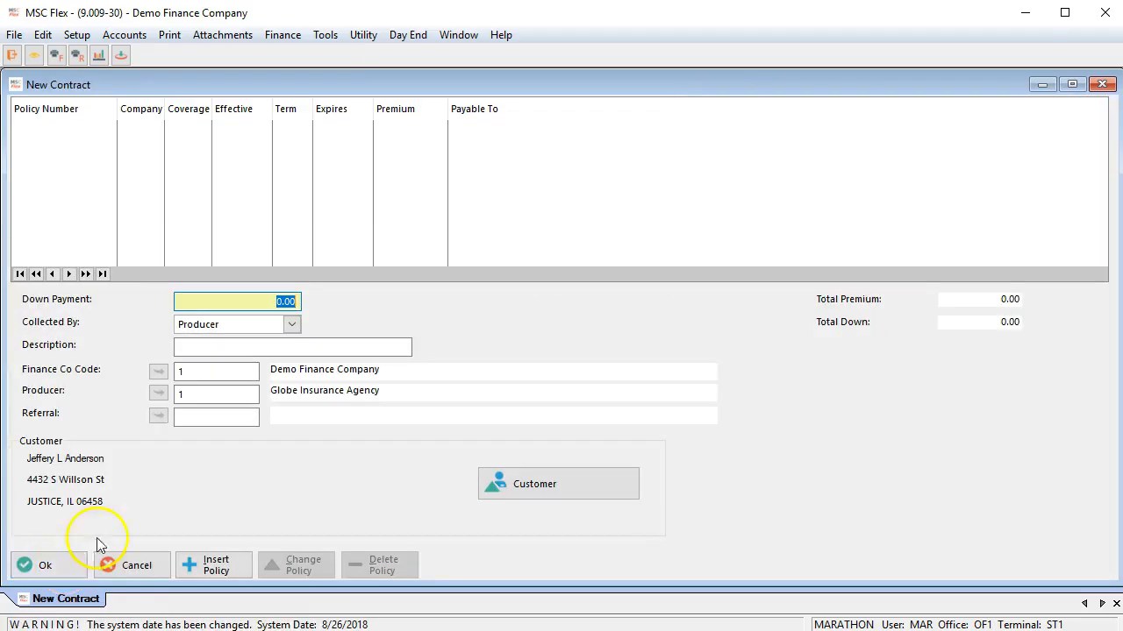
Step: Set the contract's down payment to 120.00 and keep Producer as the collecting party
{"action": "type", "text": "120"}
{"action": "key", "text": "Tab"}
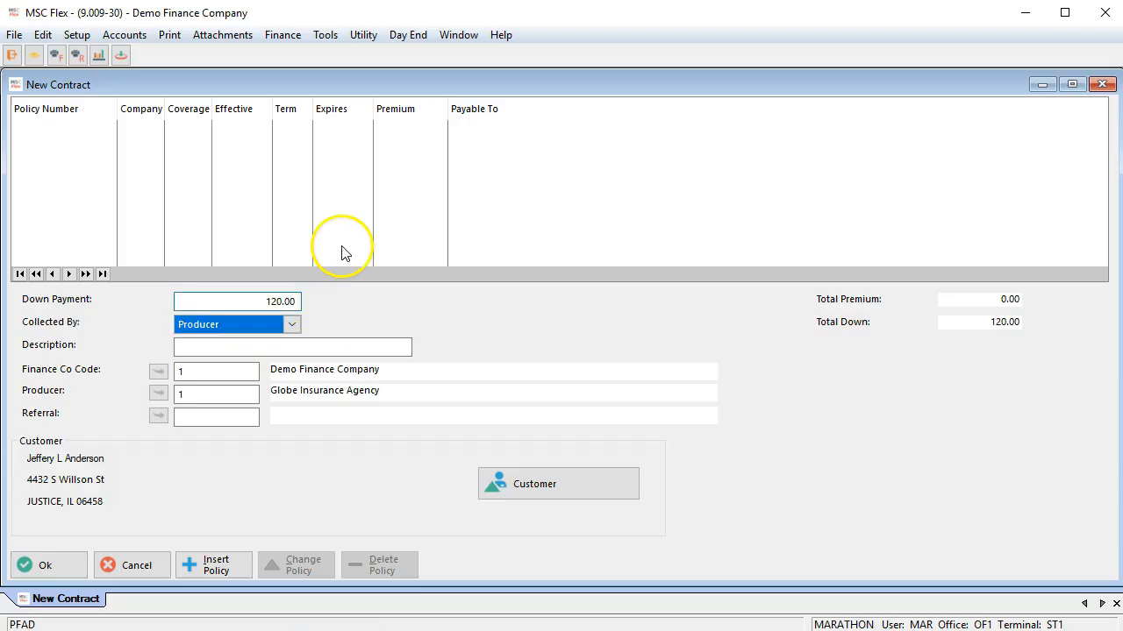
{"action": "left_click", "coordinate": [277, 323]}
{"action": "left_click", "coordinate": [276, 323]}
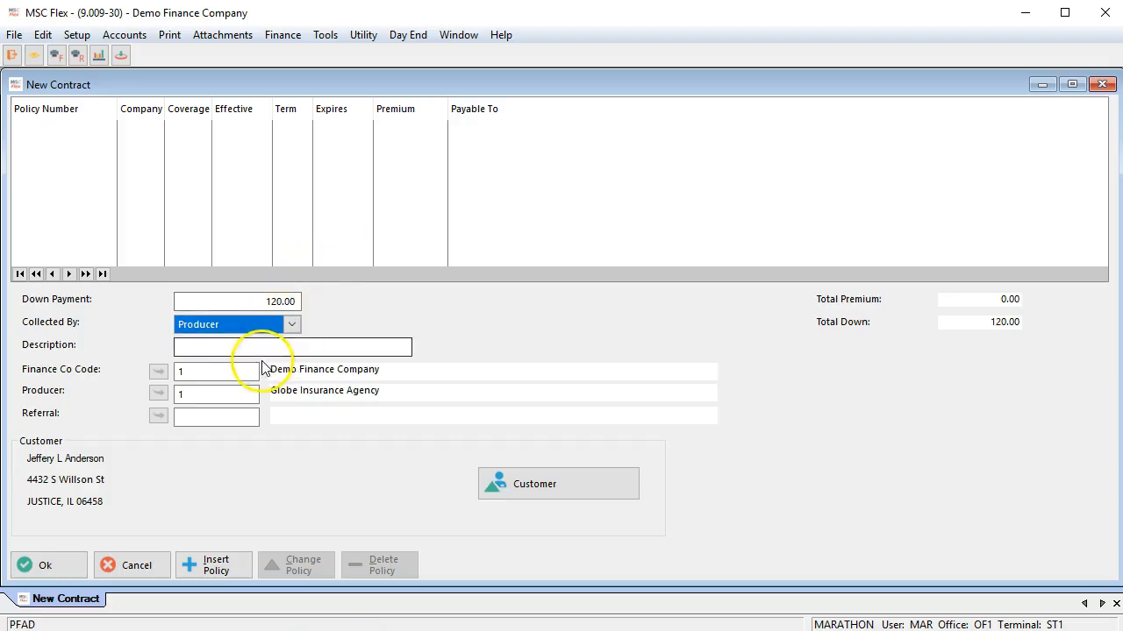
{"action": "key", "text": "Tab"}
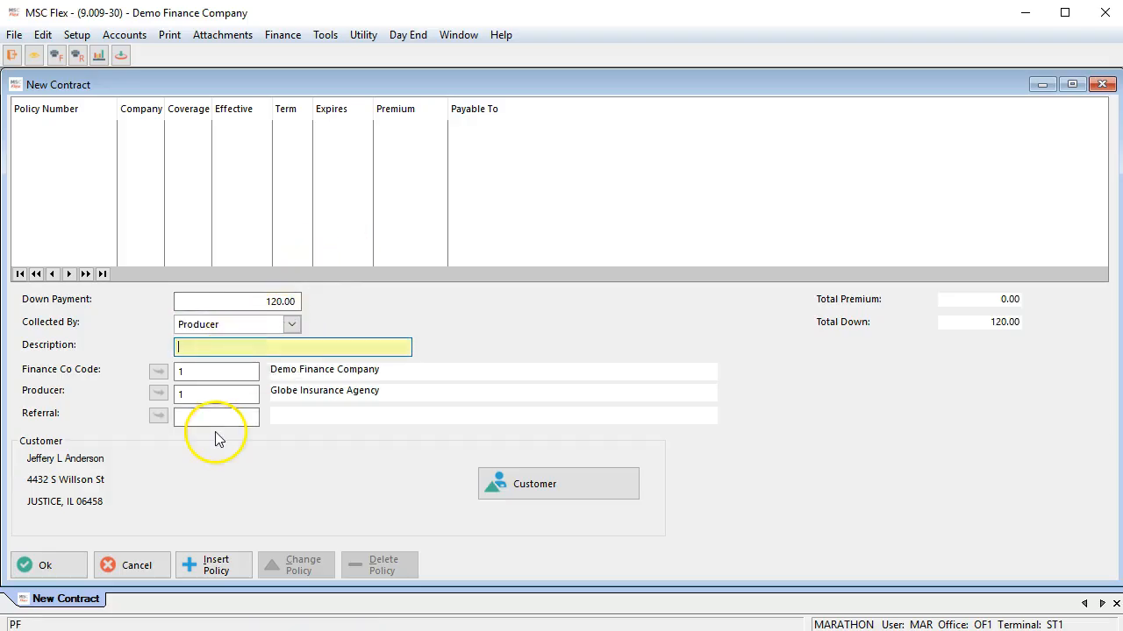
Step: Insert a policy with a premium of 650.00 and an effective date of 8/24/2018
{"action": "left_click", "coordinate": [195, 565]}
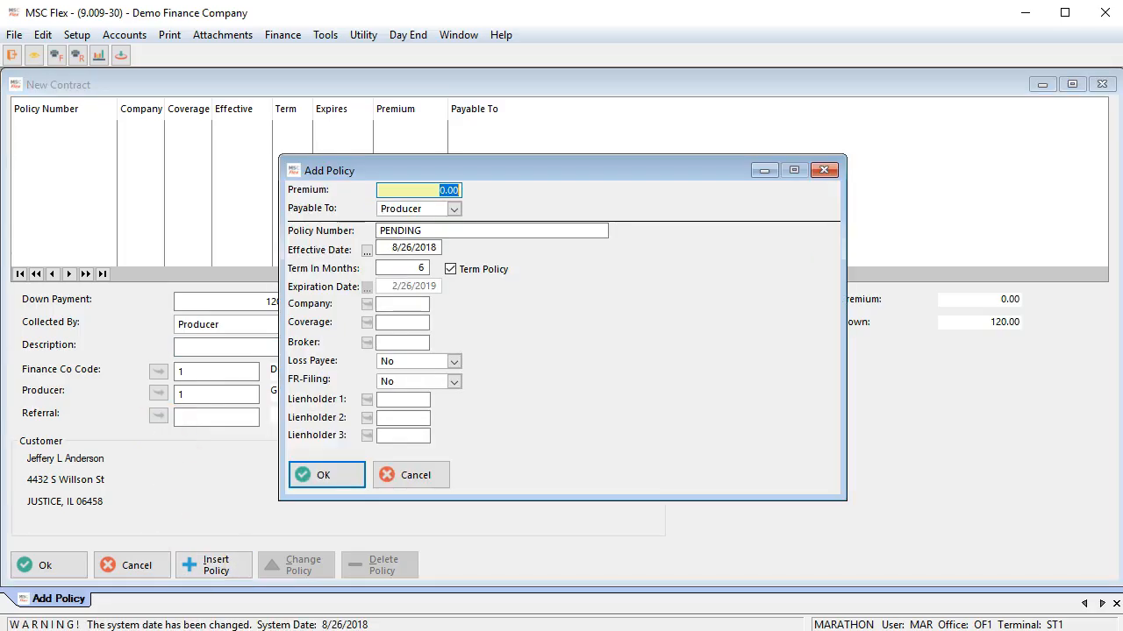
{"action": "type", "text": "650"}
{"action": "key", "text": "Tab"}
{"action": "type", "text": "0824"}
{"action": "key", "text": "Tab"}
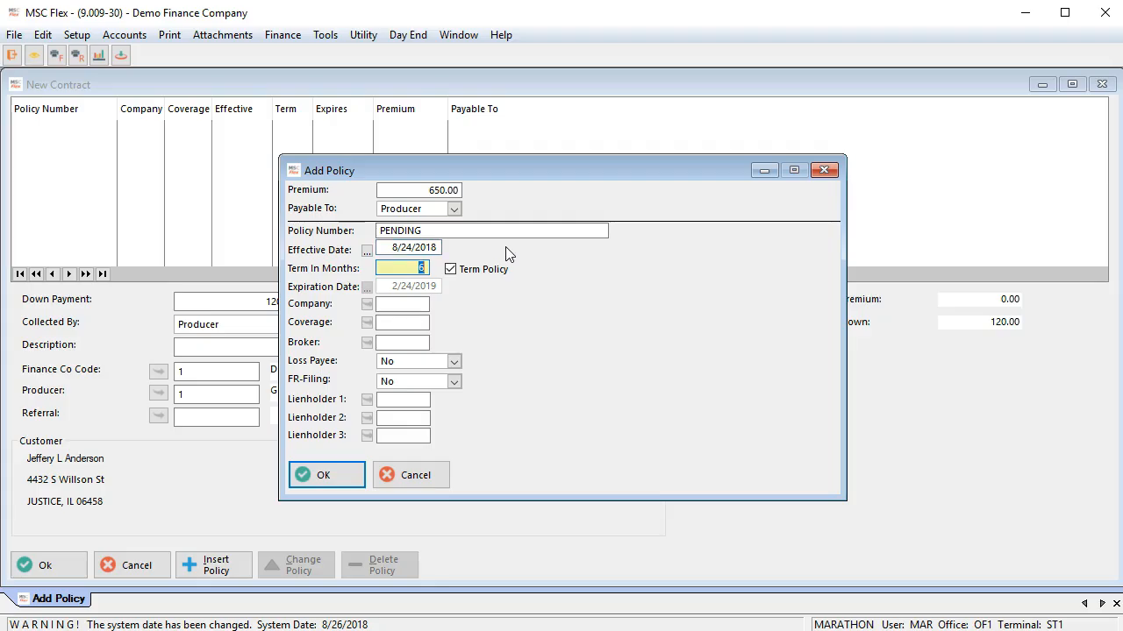
Step: Assign the company SCOTTSDALE INS C/O BUSCHBACH AGCY (SCBU) and the auto liability coverage (LIAB) to the policy
{"action": "left_click", "coordinate": [365, 304]}
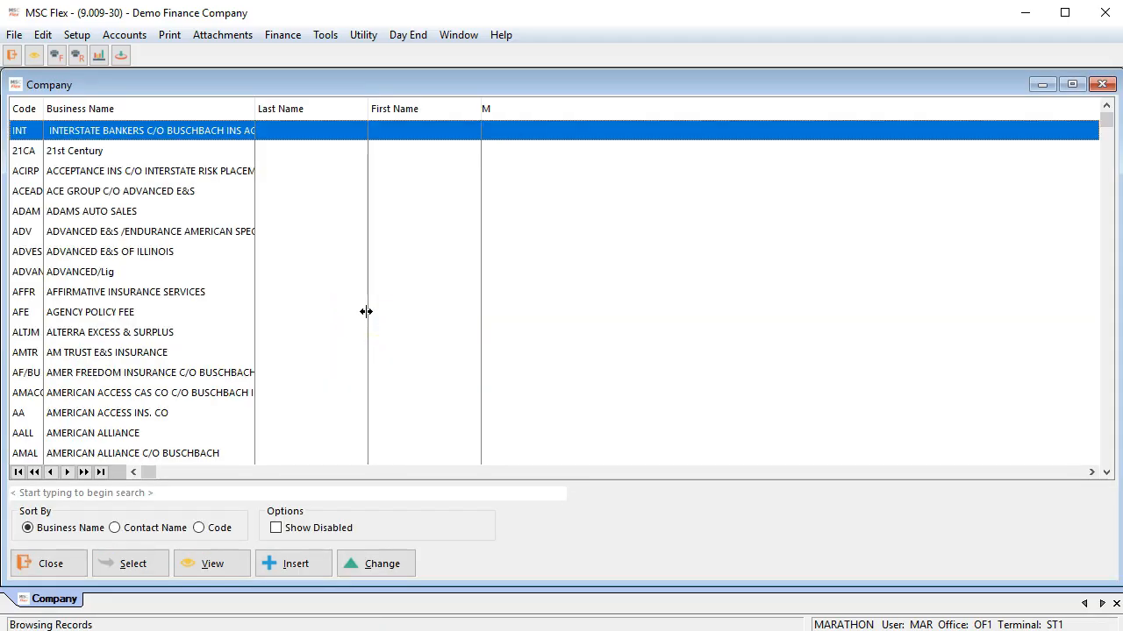
{"action": "type", "text": "s"}
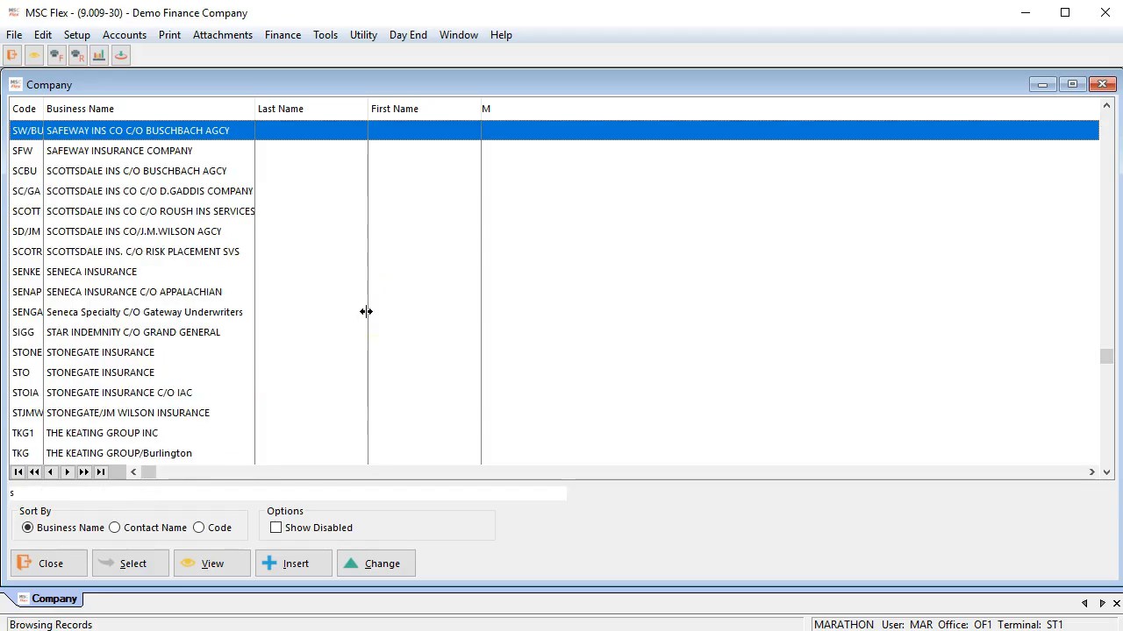
{"action": "type", "text": "c"}
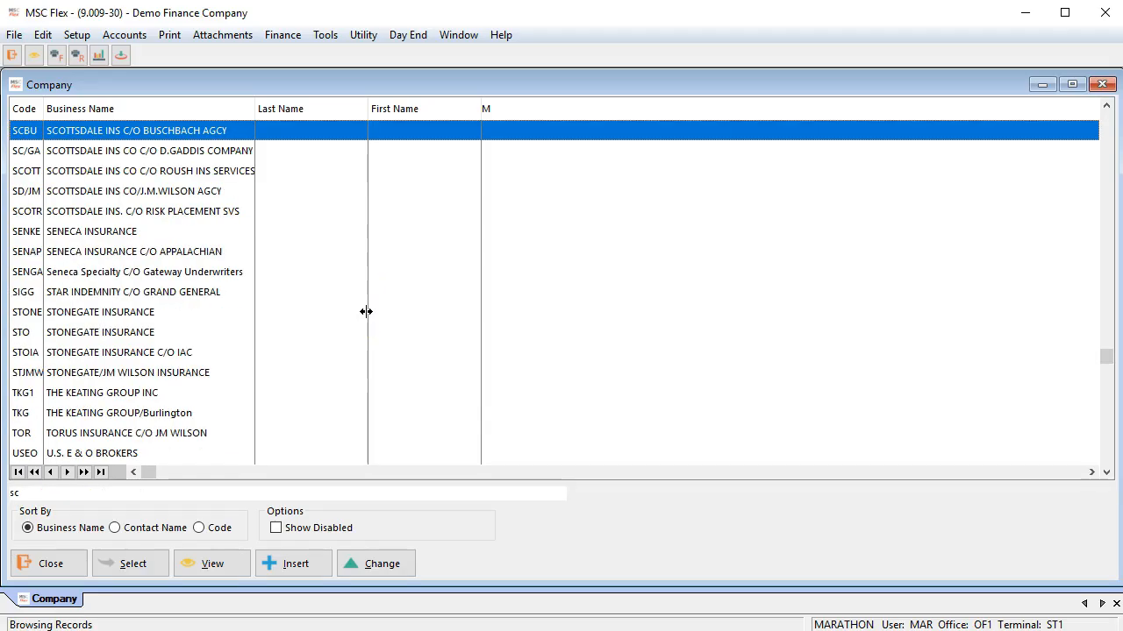
{"action": "double_click", "coordinate": [117, 139]}
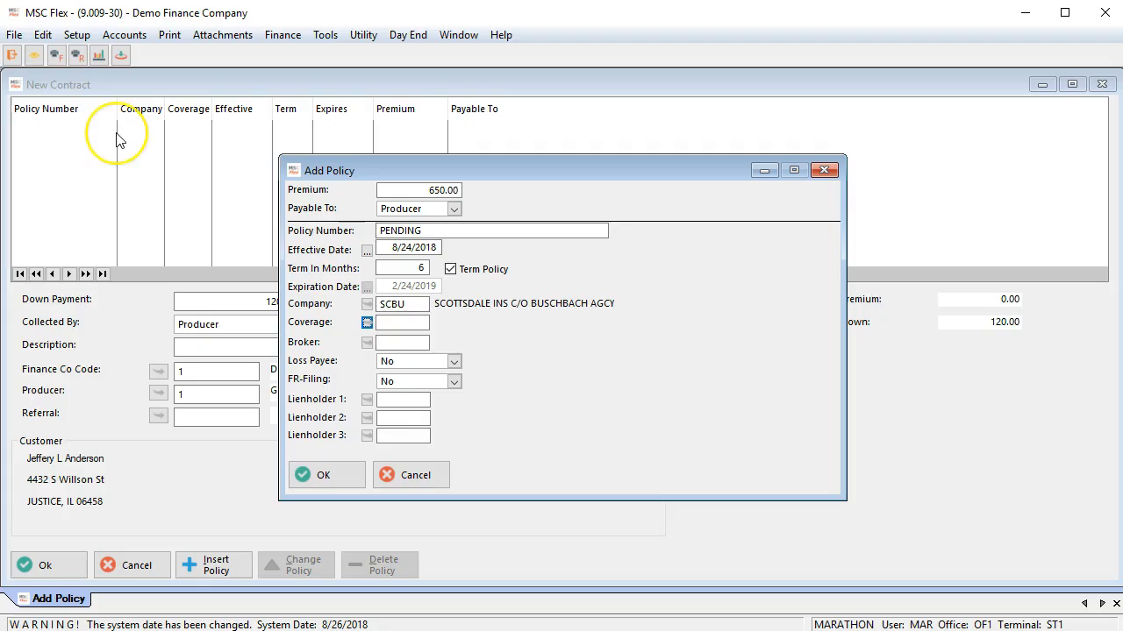
{"action": "left_click", "coordinate": [368, 322]}
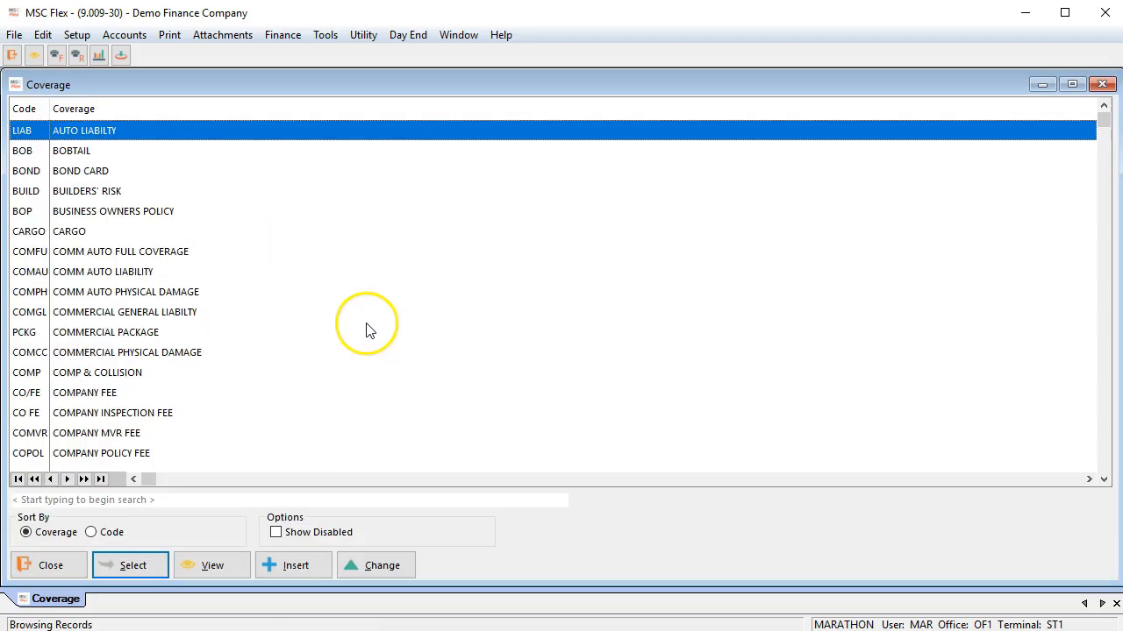
{"action": "left_click", "coordinate": [143, 565]}
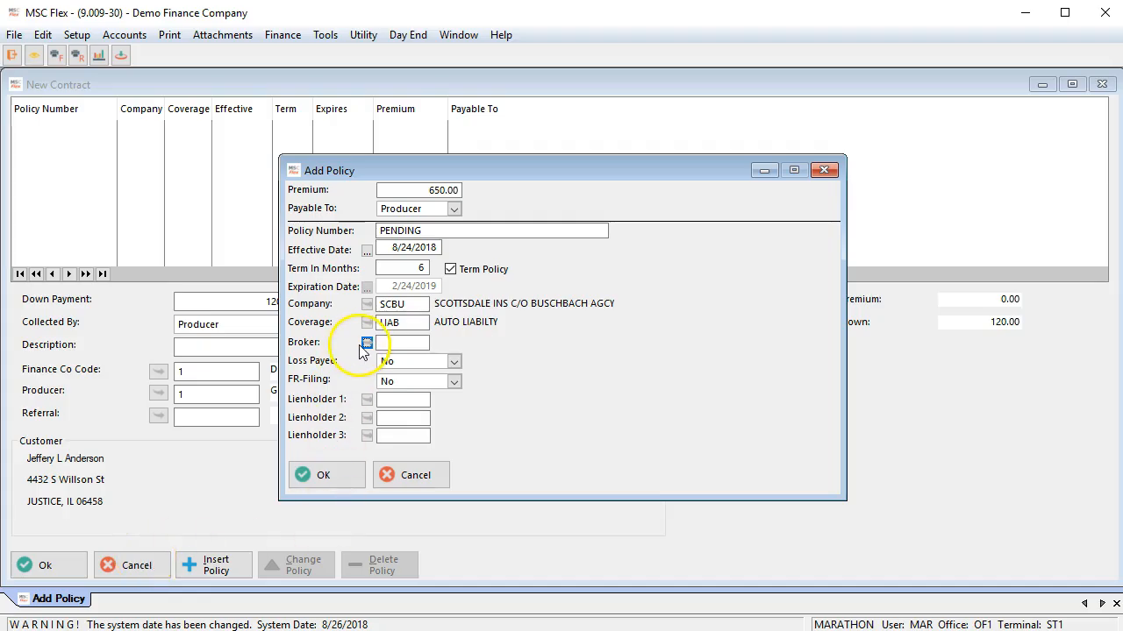
Step: Set the policy's Loss Payee to Yes and add the policy to the contract
{"action": "left_click", "coordinate": [417, 365]}
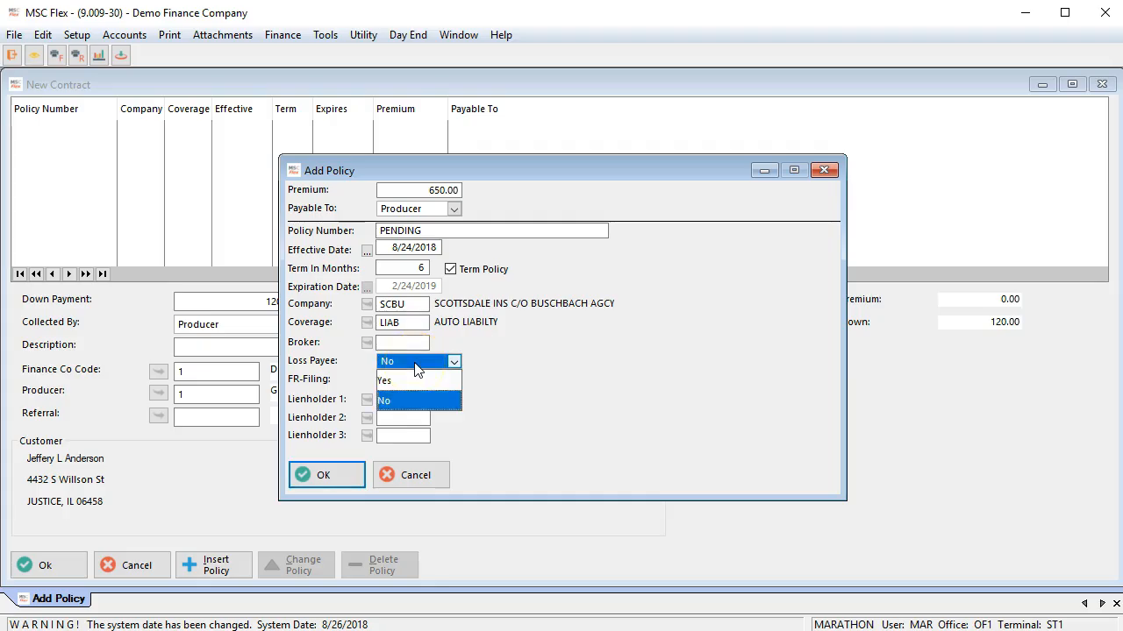
{"action": "left_click", "coordinate": [402, 382]}
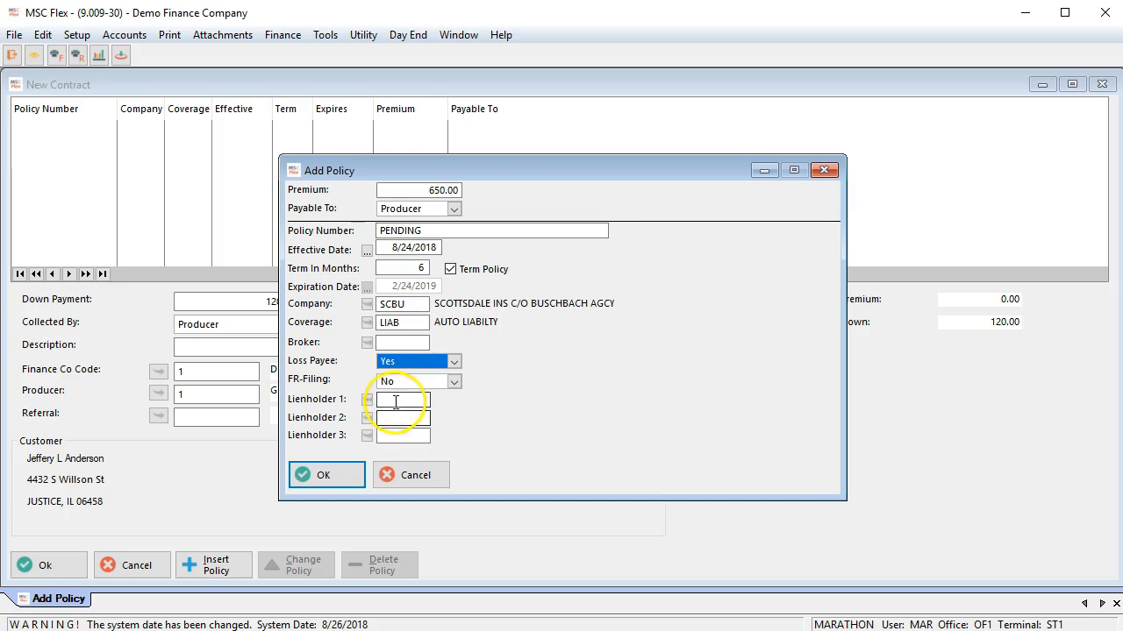
{"action": "left_click", "coordinate": [327, 474]}
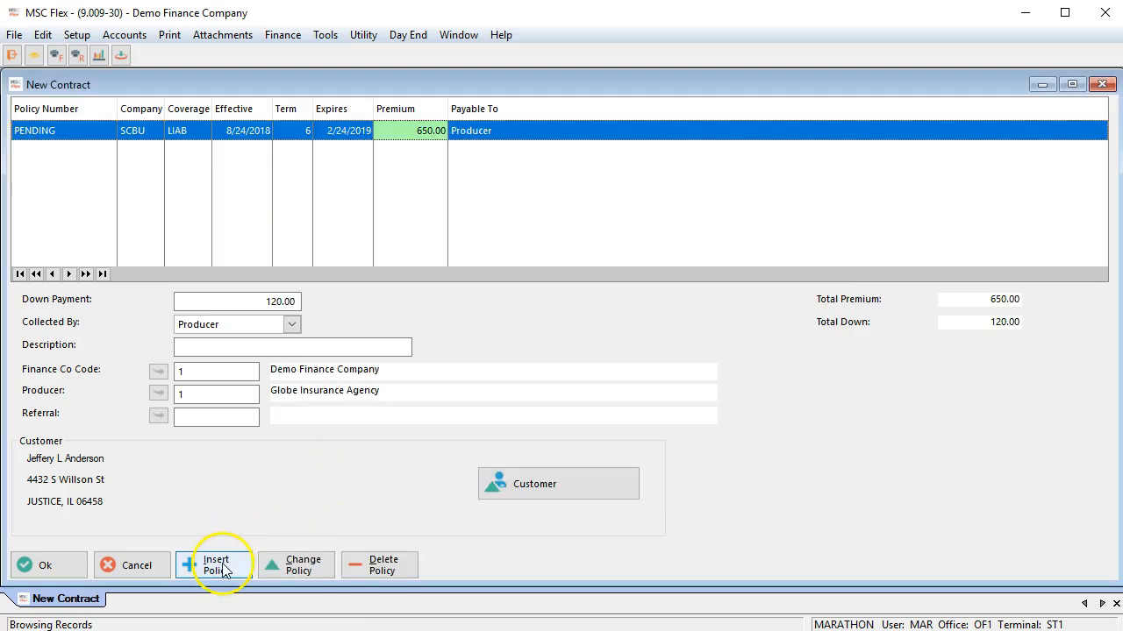
Step: Change the policy in the contract to Loss Payee No and FR-Filing Yes, and save it
{"action": "left_click", "coordinate": [309, 569]}
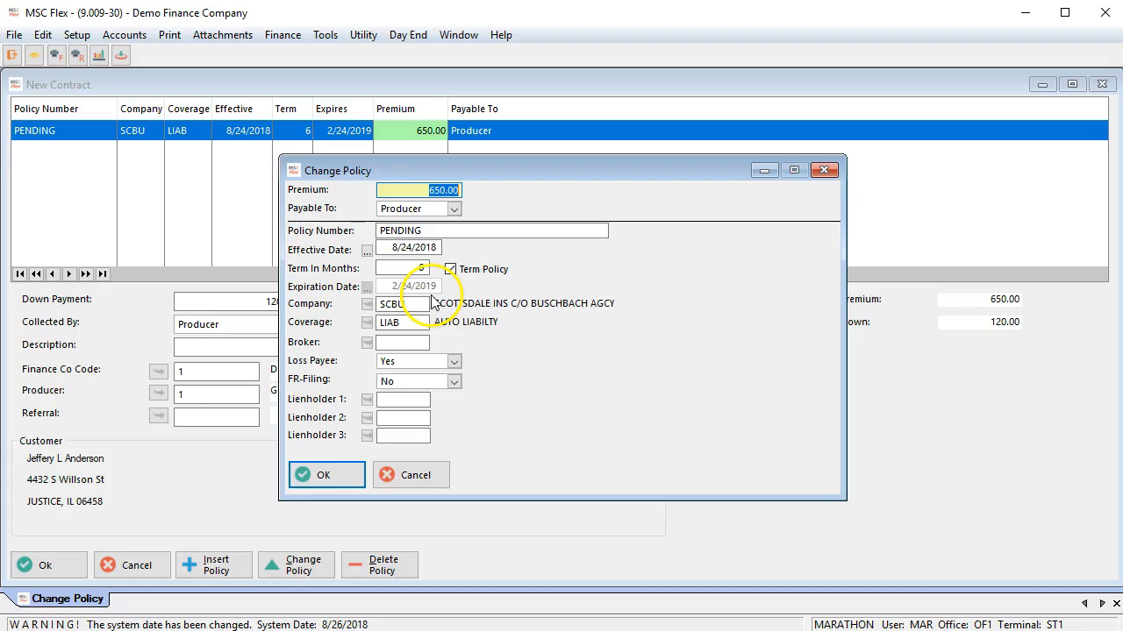
{"action": "left_click", "coordinate": [422, 361]}
{"action": "left_click", "coordinate": [406, 400]}
{"action": "left_click", "coordinate": [403, 390]}
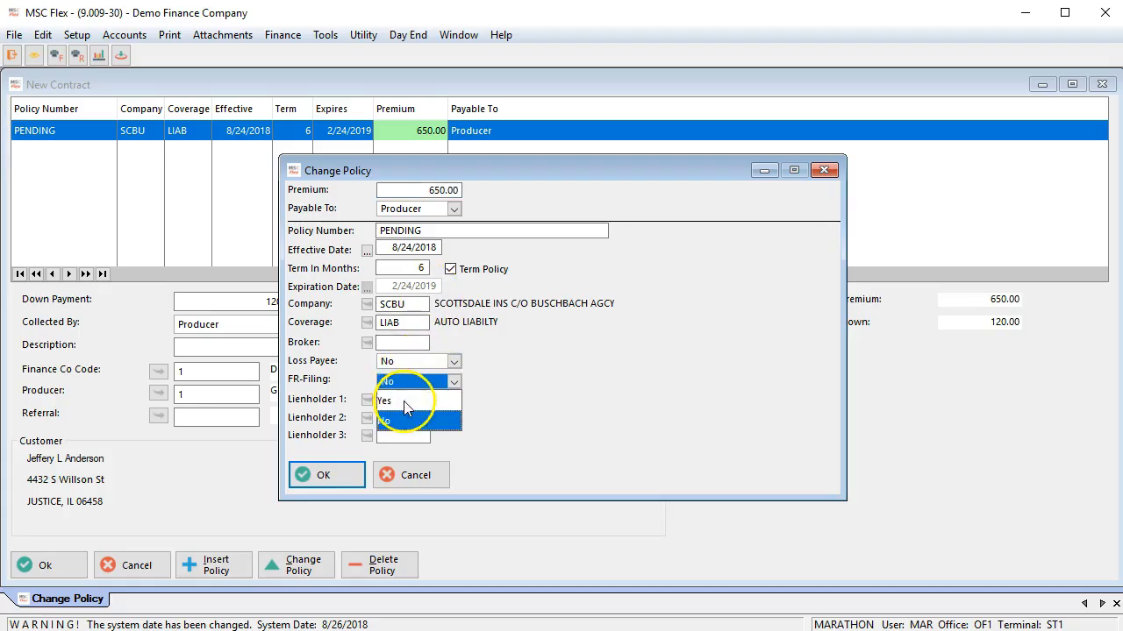
{"action": "left_click", "coordinate": [409, 401]}
{"action": "left_click", "coordinate": [338, 474]}
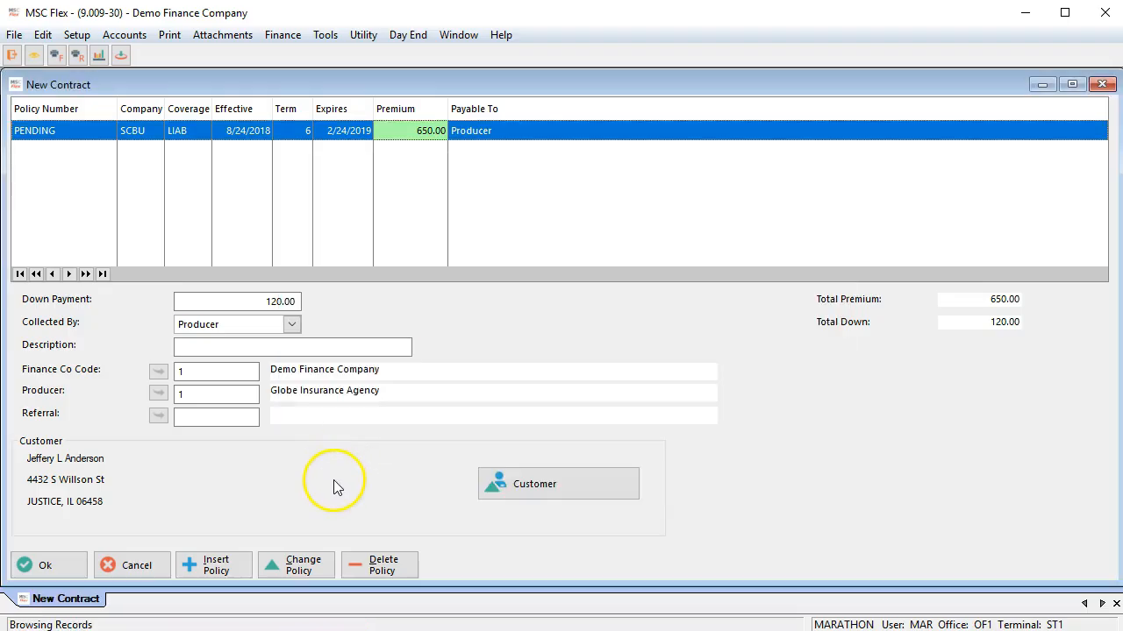
Step: Review the customer information without changes and complete the contract with the proposed payment terms
{"action": "left_click", "coordinate": [538, 485]}
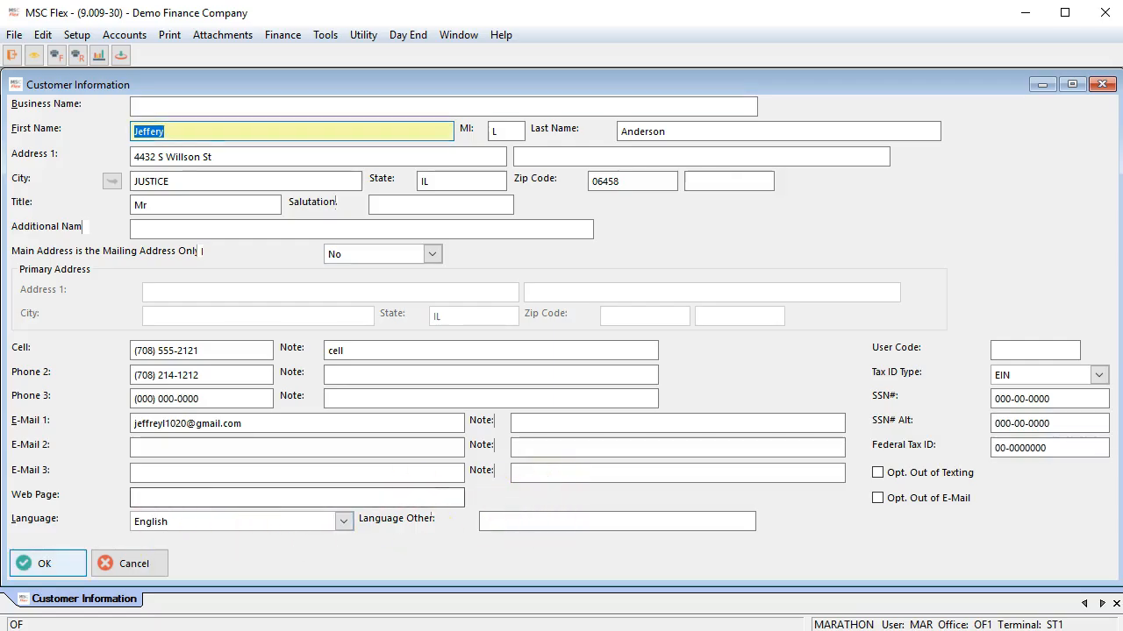
{"action": "left_click", "coordinate": [58, 568]}
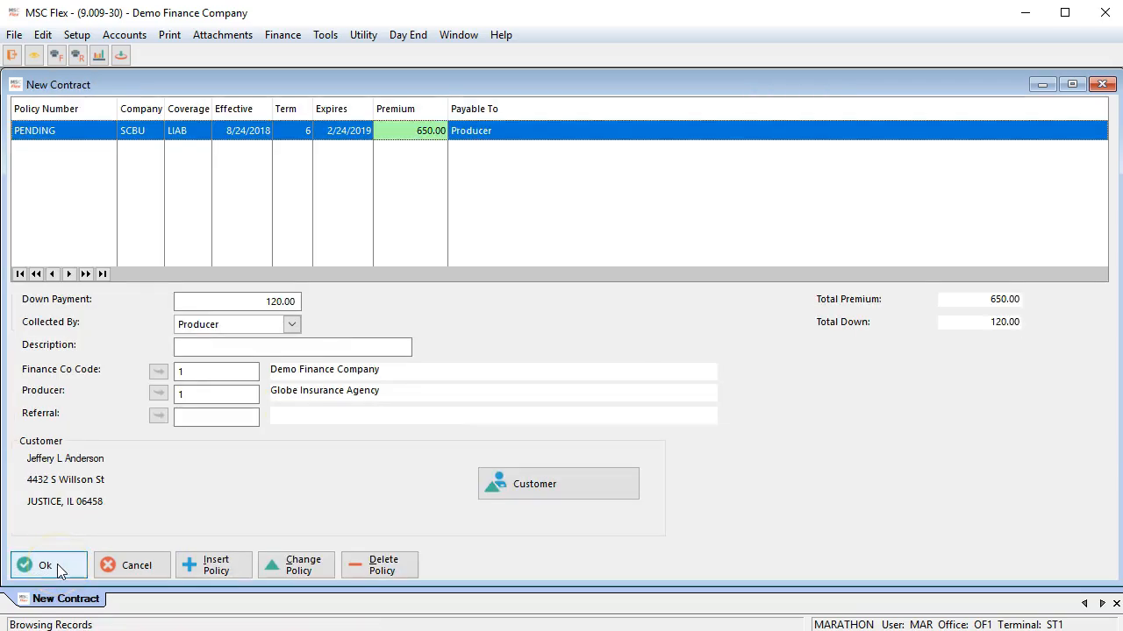
{"action": "left_click", "coordinate": [59, 568]}
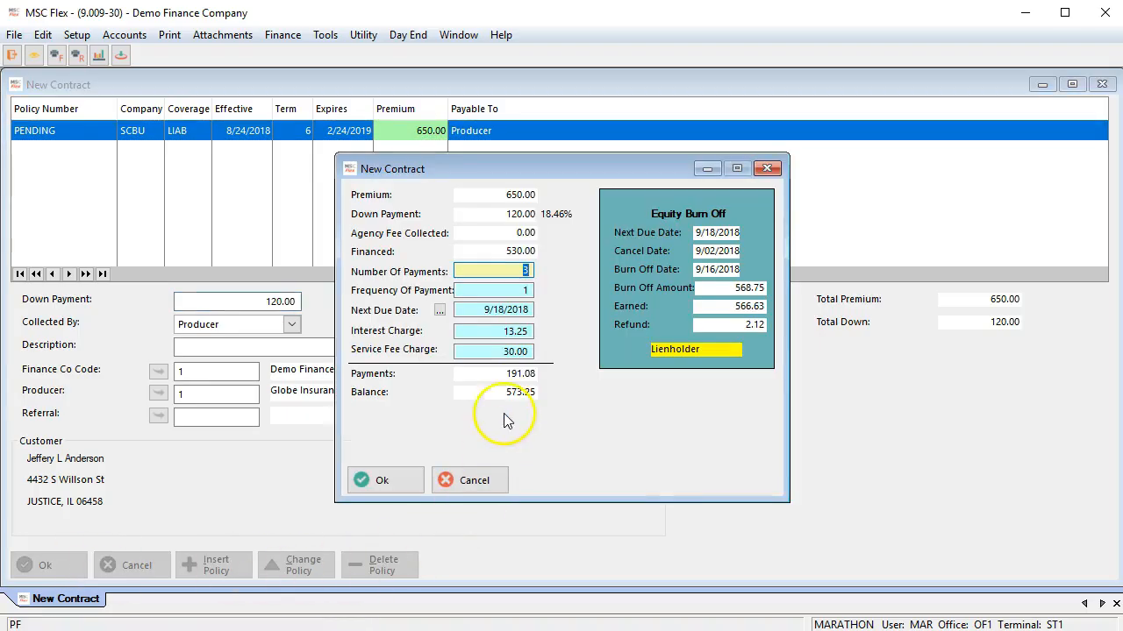
{"action": "left_click", "coordinate": [399, 482]}
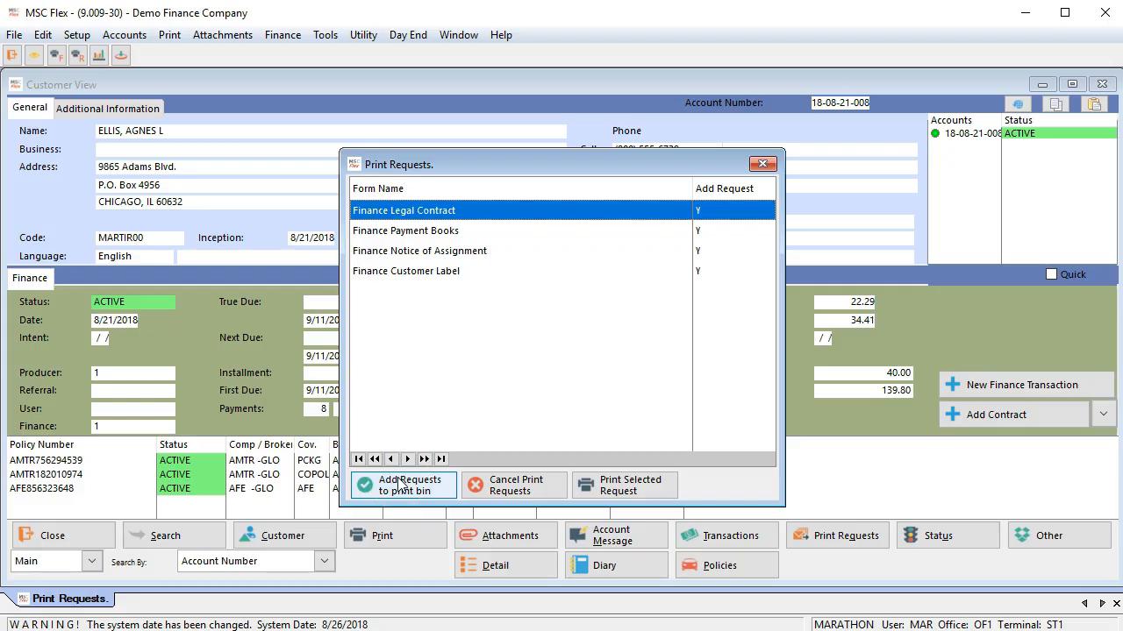
Step: Cancel the print requests offered for the new contract
{"action": "left_click", "coordinate": [401, 484]}
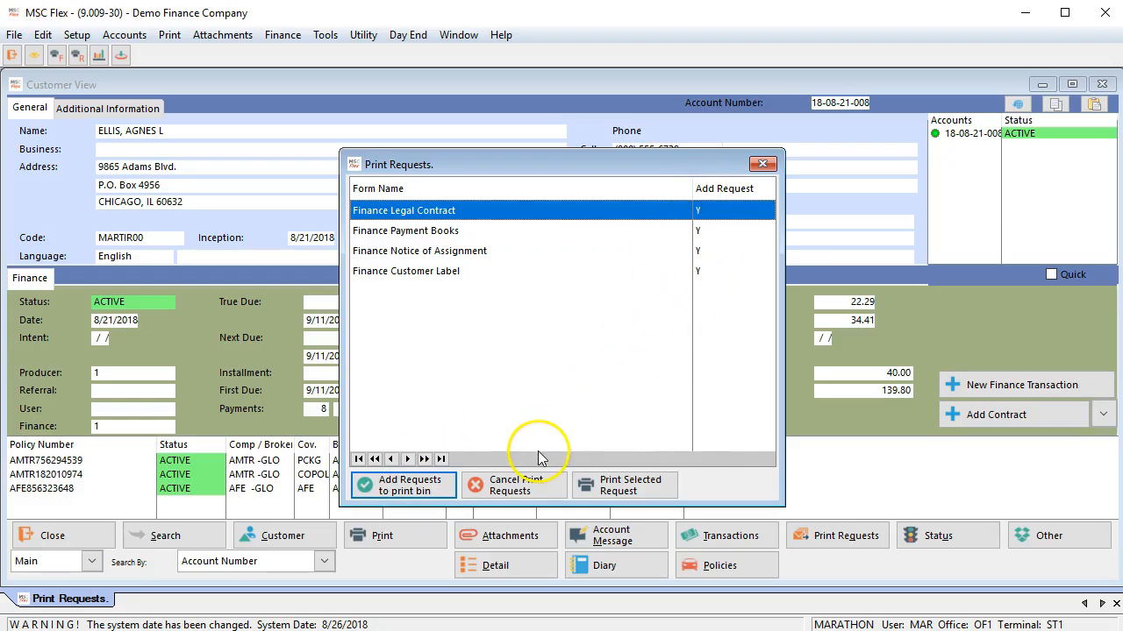
{"action": "left_click", "coordinate": [519, 484]}
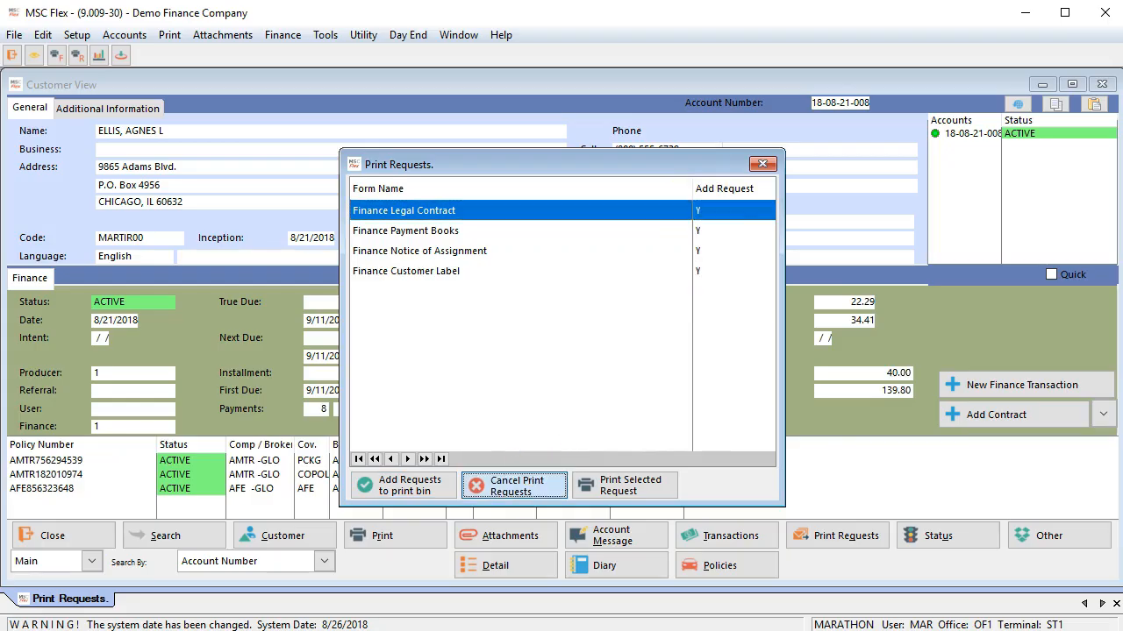
{"action": "left_click", "coordinate": [518, 483]}
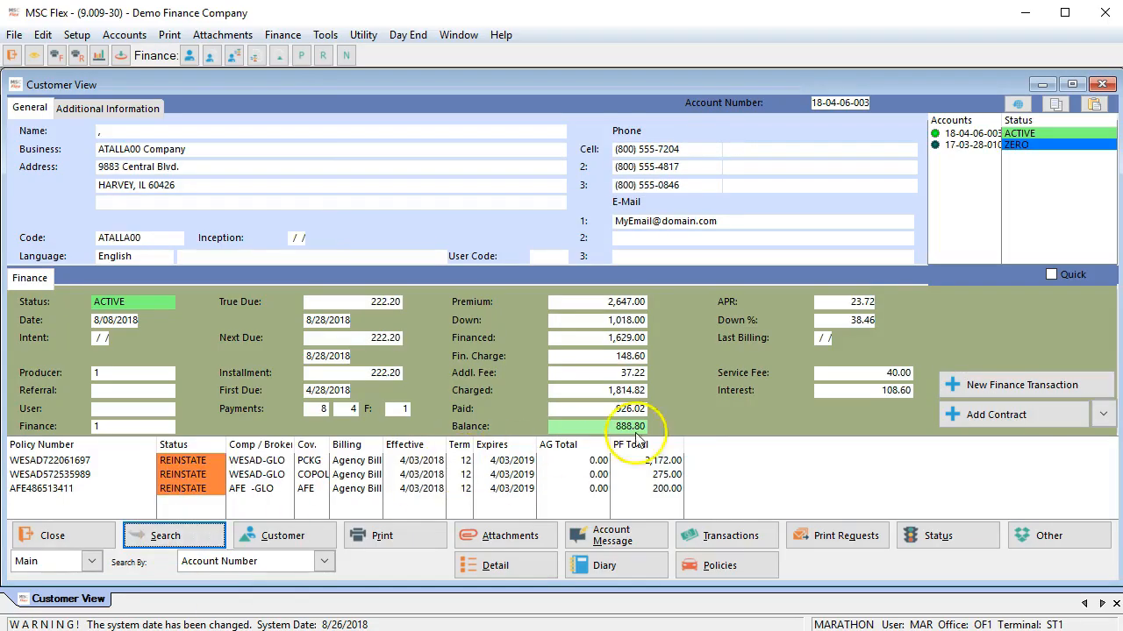
Step: Start an endorsement on the account and add a 120.00 endorsement to the COPOL policy, effective 8/23/2018
{"action": "left_click", "coordinate": [1056, 383]}
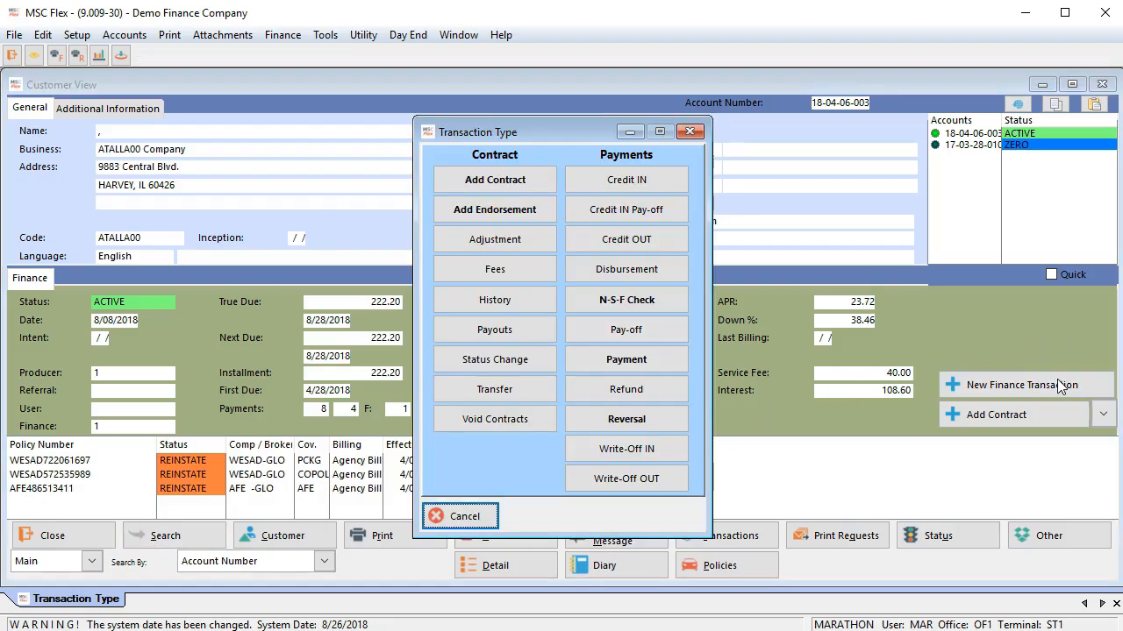
{"action": "left_click", "coordinate": [487, 219]}
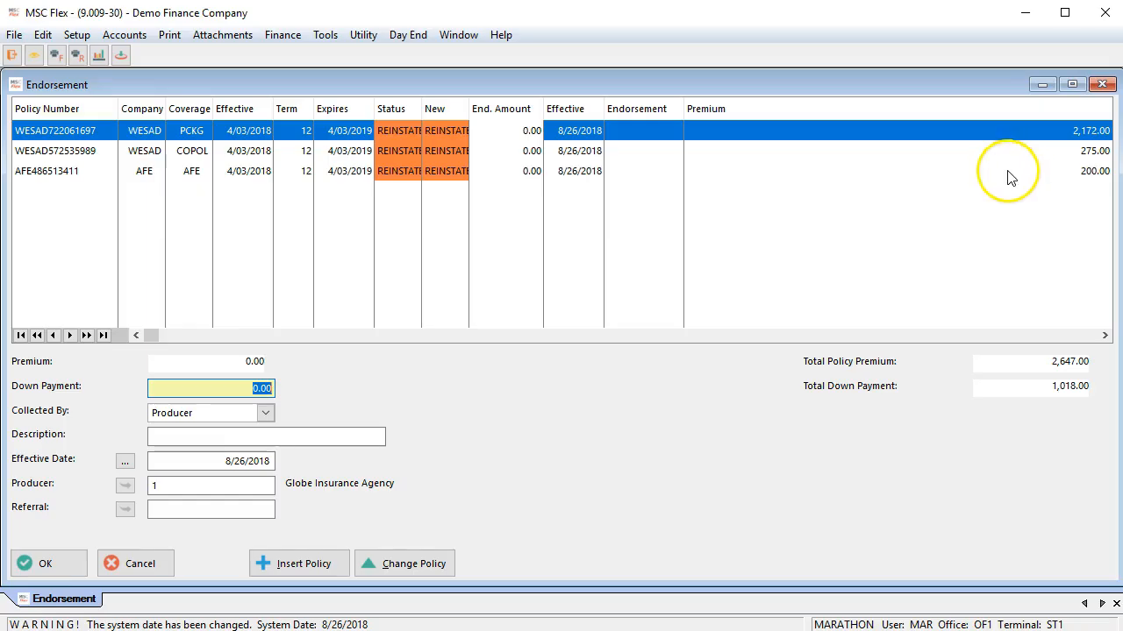
{"action": "left_click", "coordinate": [518, 153]}
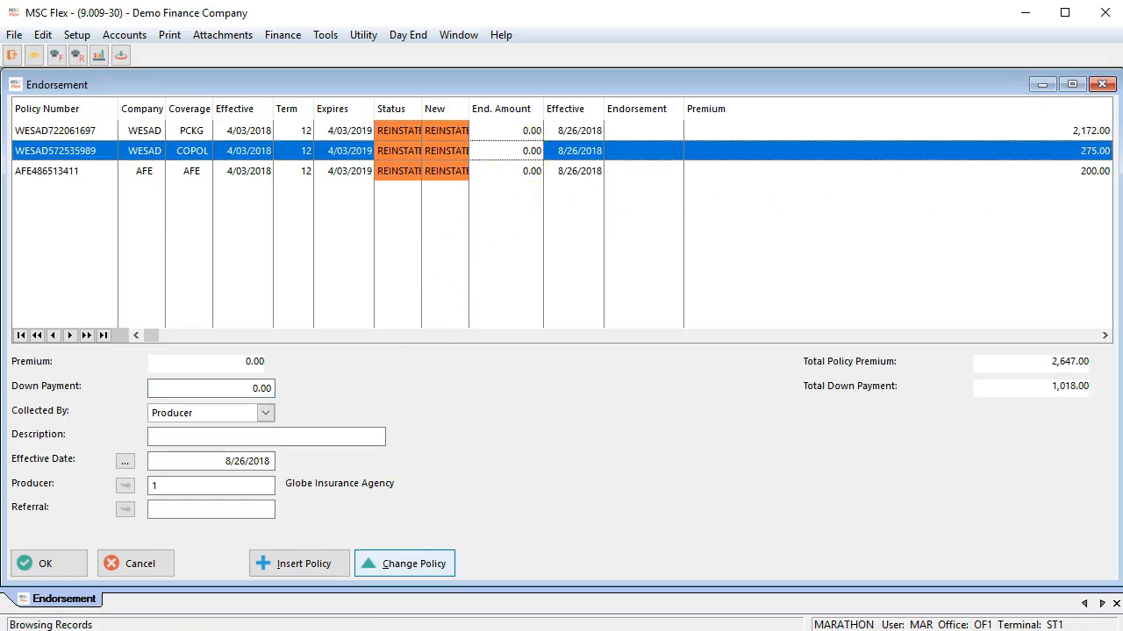
{"action": "left_click", "coordinate": [413, 566]}
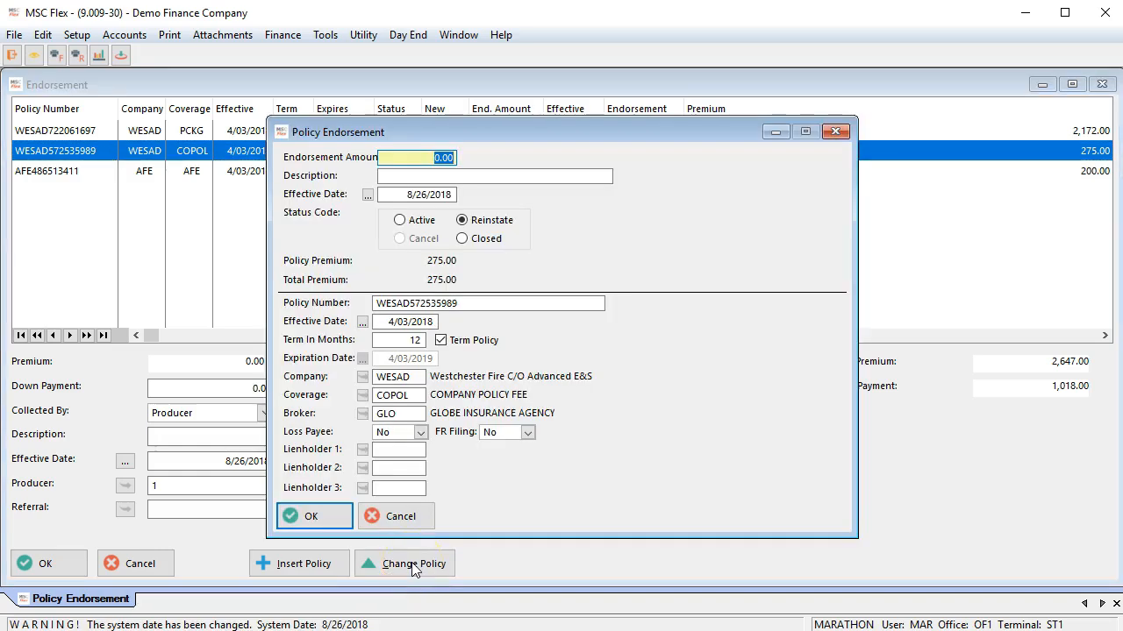
{"action": "type", "text": "120"}
{"action": "left_click", "coordinate": [412, 175]}
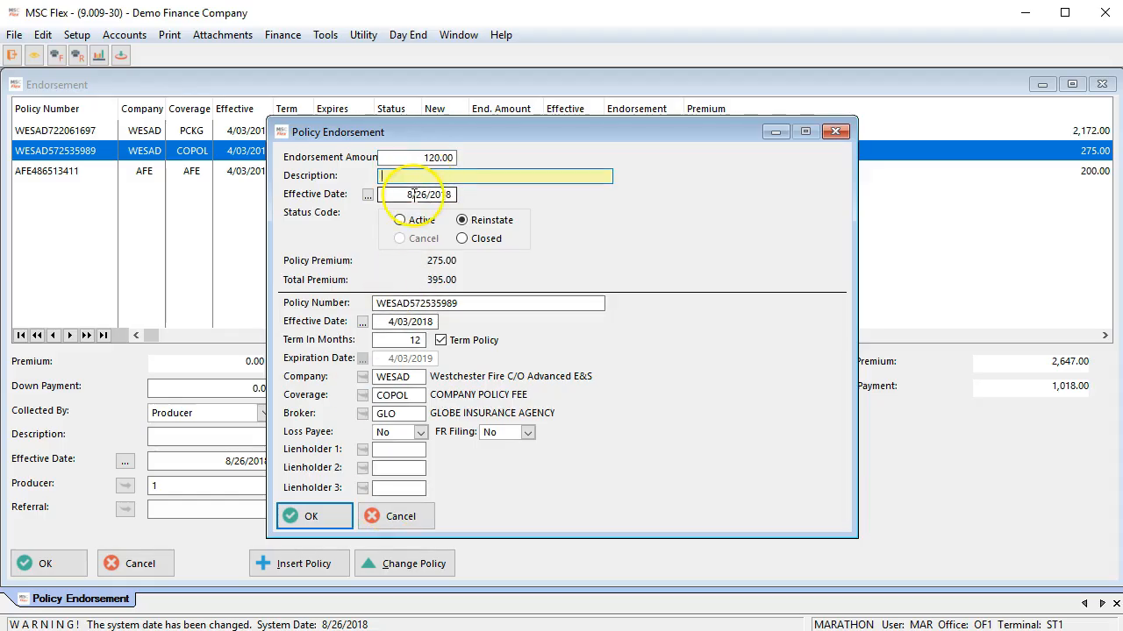
{"action": "left_click", "coordinate": [368, 194]}
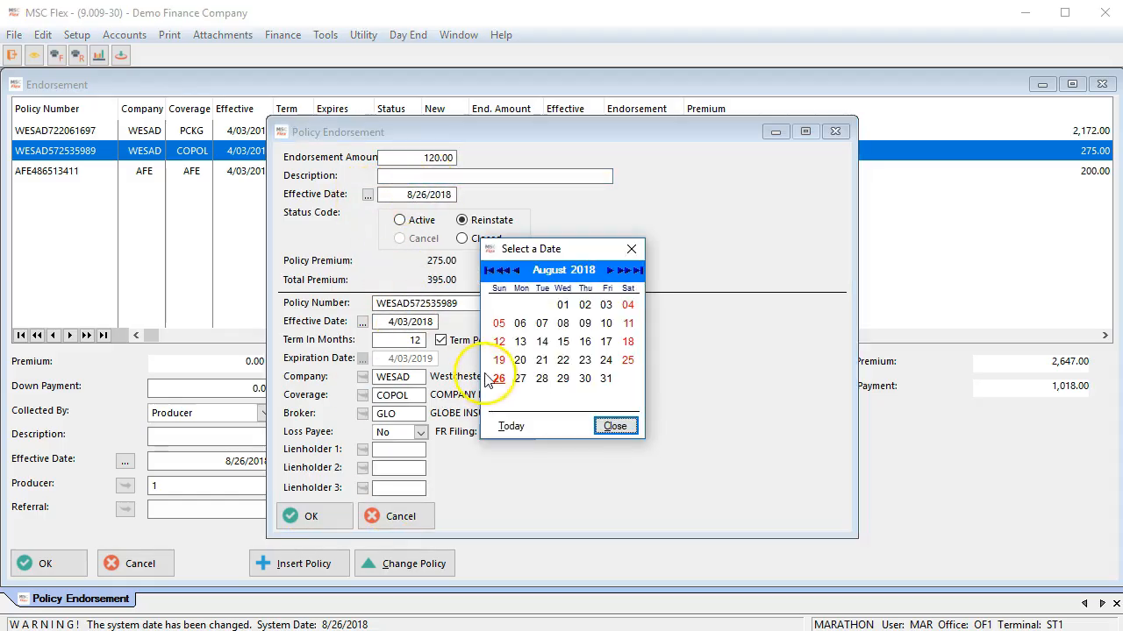
{"action": "left_click", "coordinate": [585, 361]}
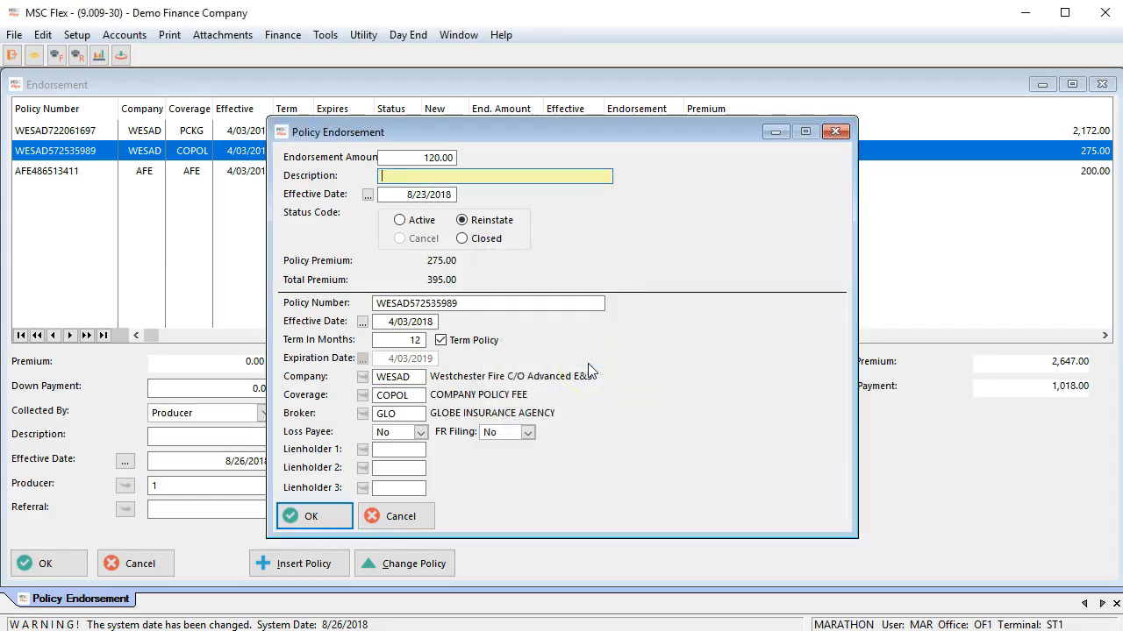
{"action": "left_click", "coordinate": [309, 517]}
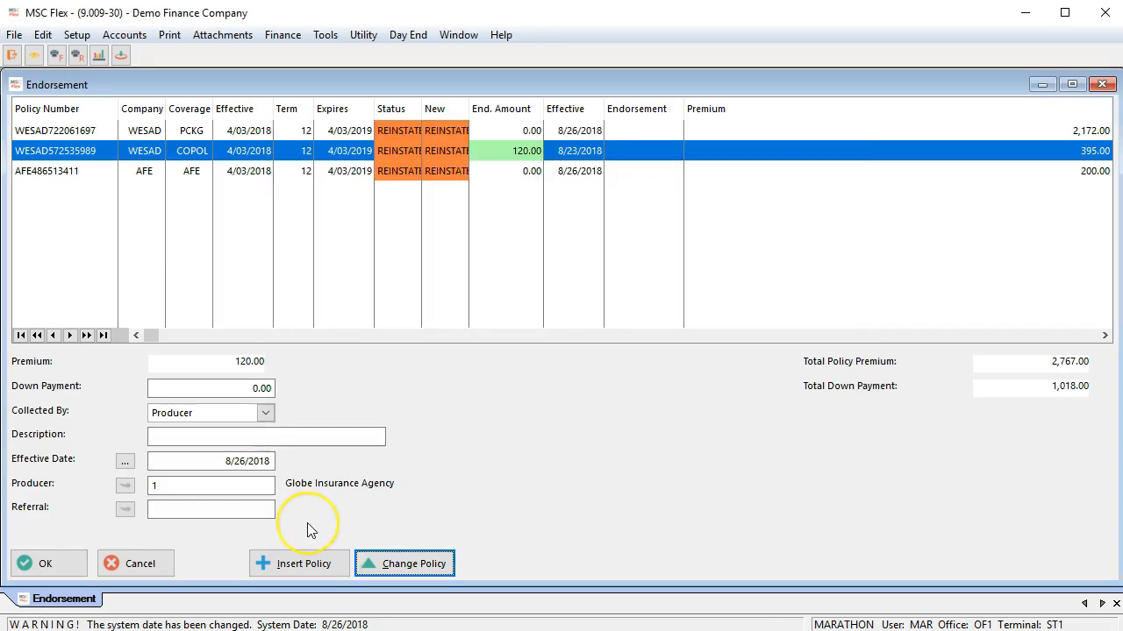
Step: Leave the endorsement's down payment at 0.00 and proceed to its payment calculation
{"action": "left_click", "coordinate": [247, 389]}
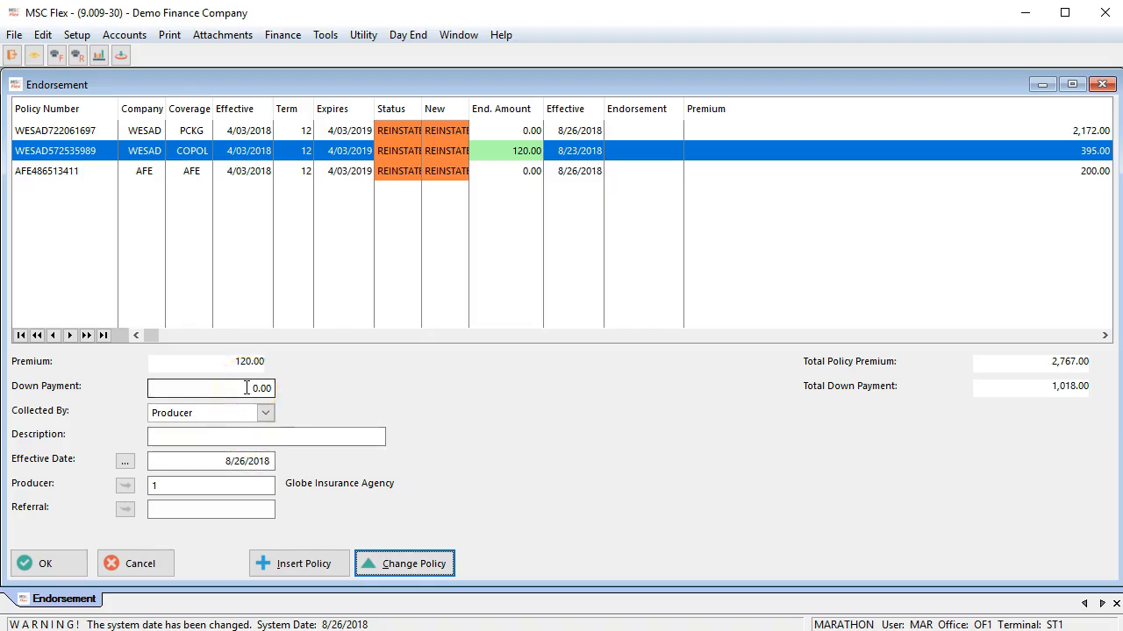
{"action": "left_click", "coordinate": [246, 389]}
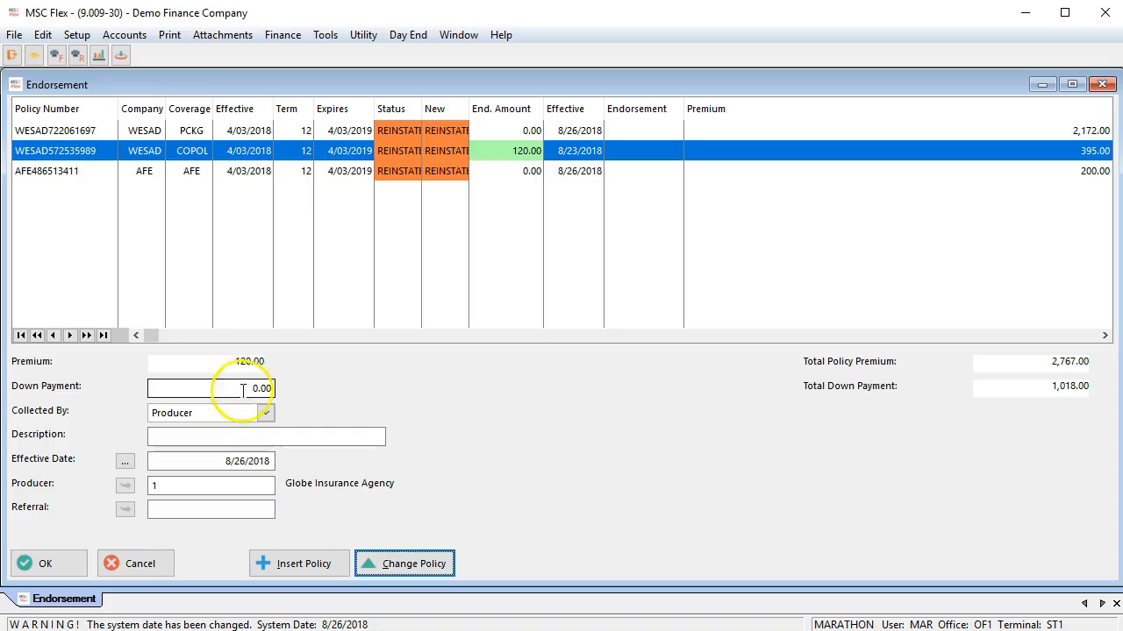
{"action": "left_click", "coordinate": [55, 561]}
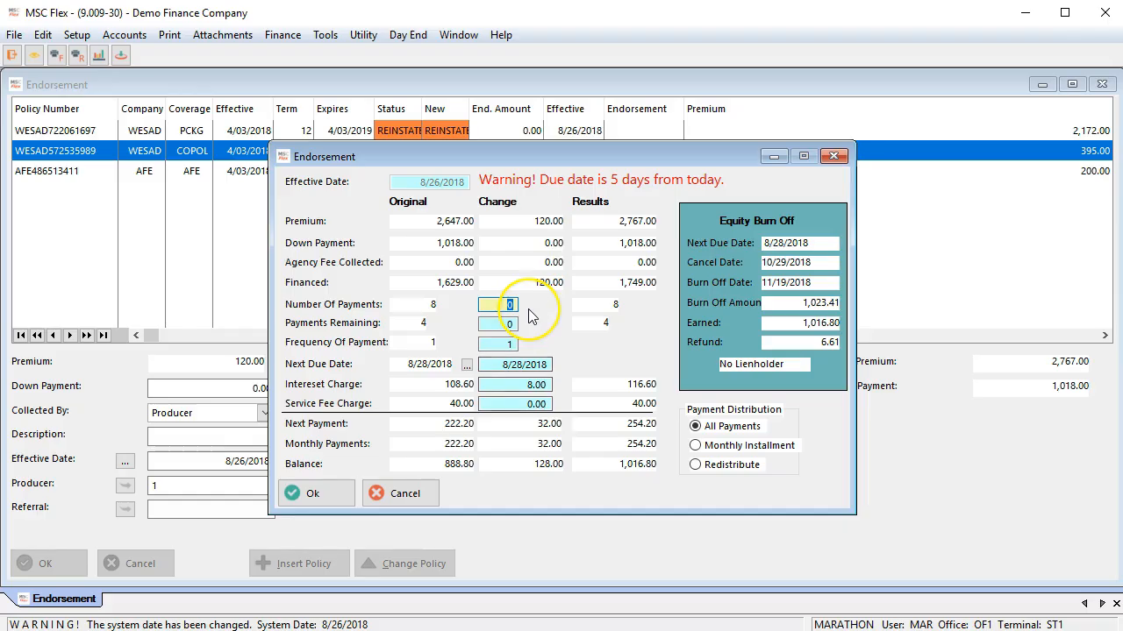
Step: Try adding 1 to the endorsement's number of payments, and set the change back to 0
{"action": "left_click", "coordinate": [581, 314]}
{"action": "type", "text": "1"}
{"action": "key", "text": "Tab"}
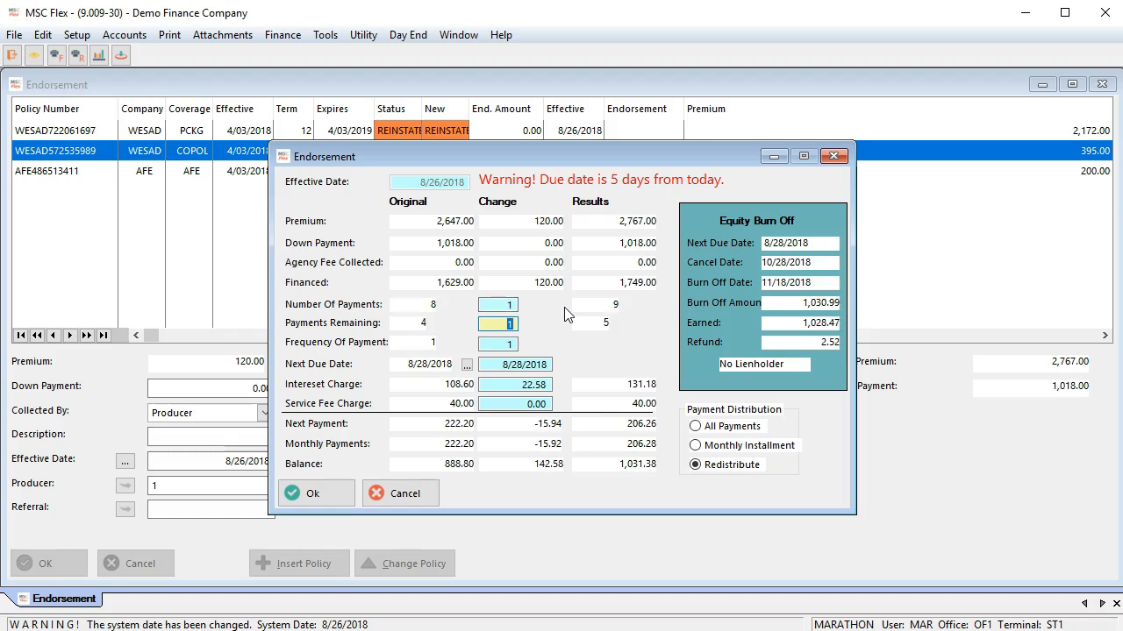
{"action": "left_click", "coordinate": [512, 305]}
{"action": "type", "text": "0"}
{"action": "key", "text": "Tab"}
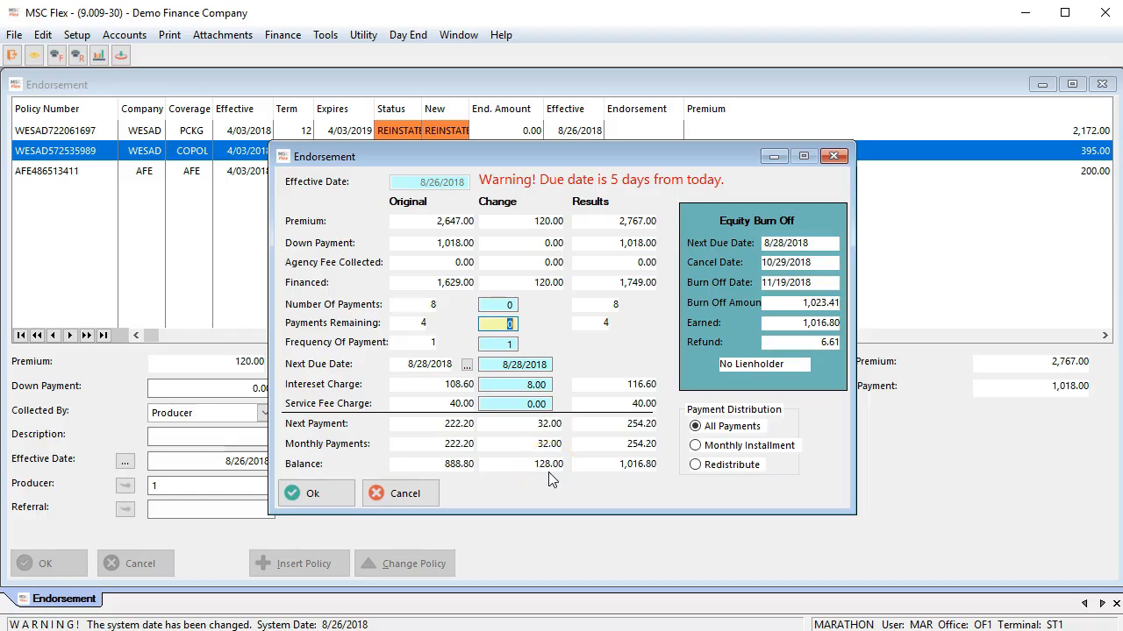
Step: Confirm the endorsement with the proposed payment terms and cancel its print requests
{"action": "left_click", "coordinate": [338, 497]}
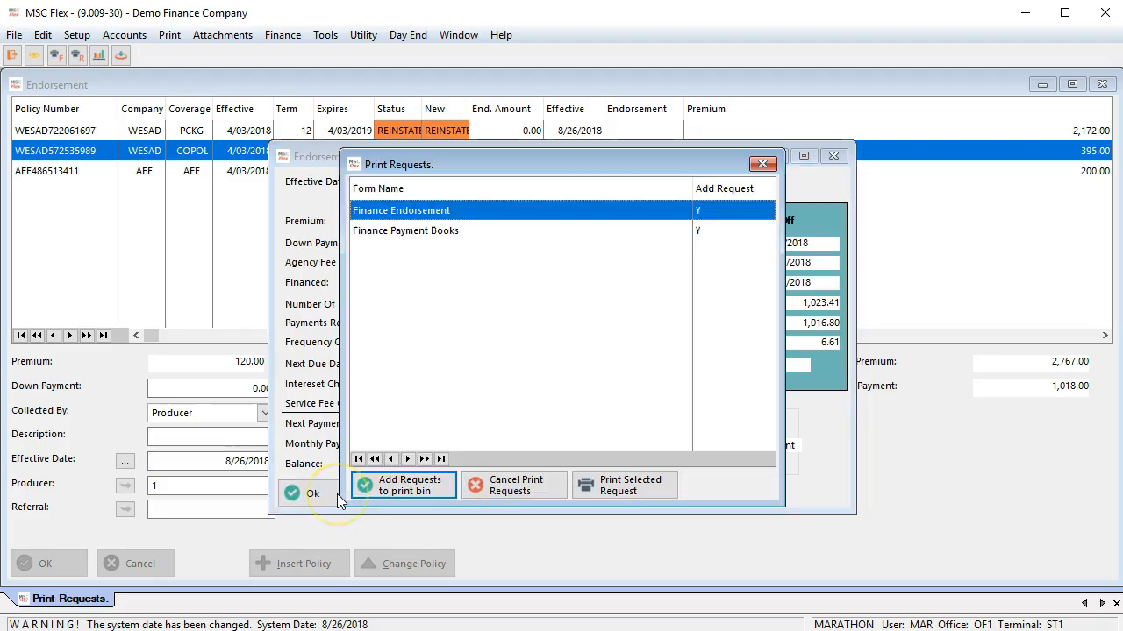
{"action": "left_click", "coordinate": [481, 496]}
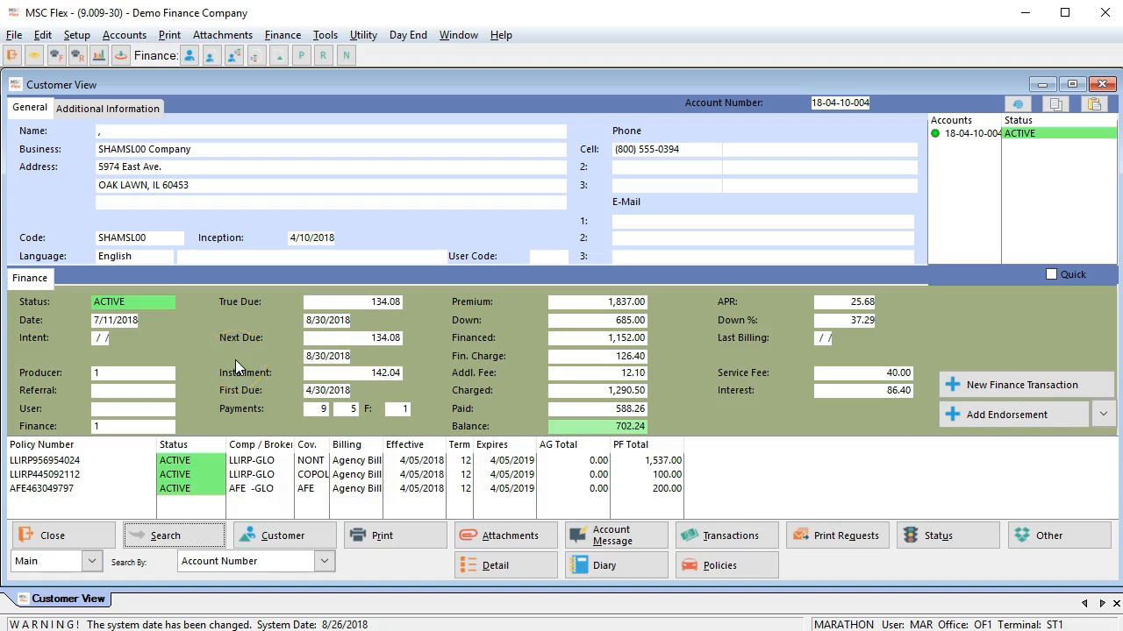
Step: Start a payment on the active account with an amount paid of 134.08 and the description #1231
{"action": "left_click", "coordinate": [1031, 384]}
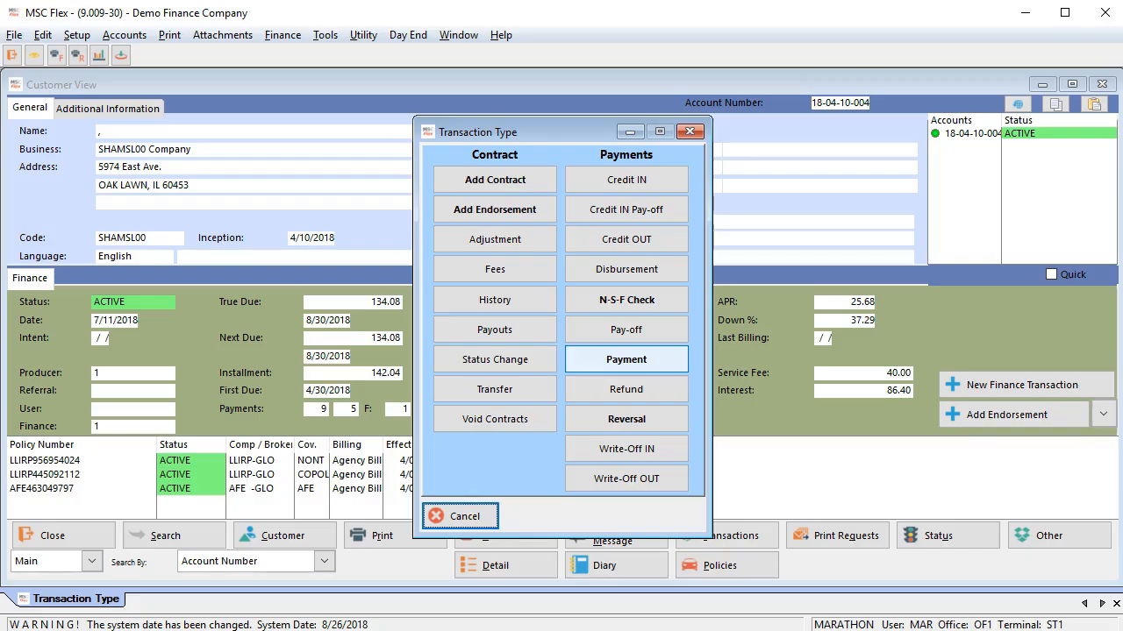
{"action": "left_click", "coordinate": [624, 361]}
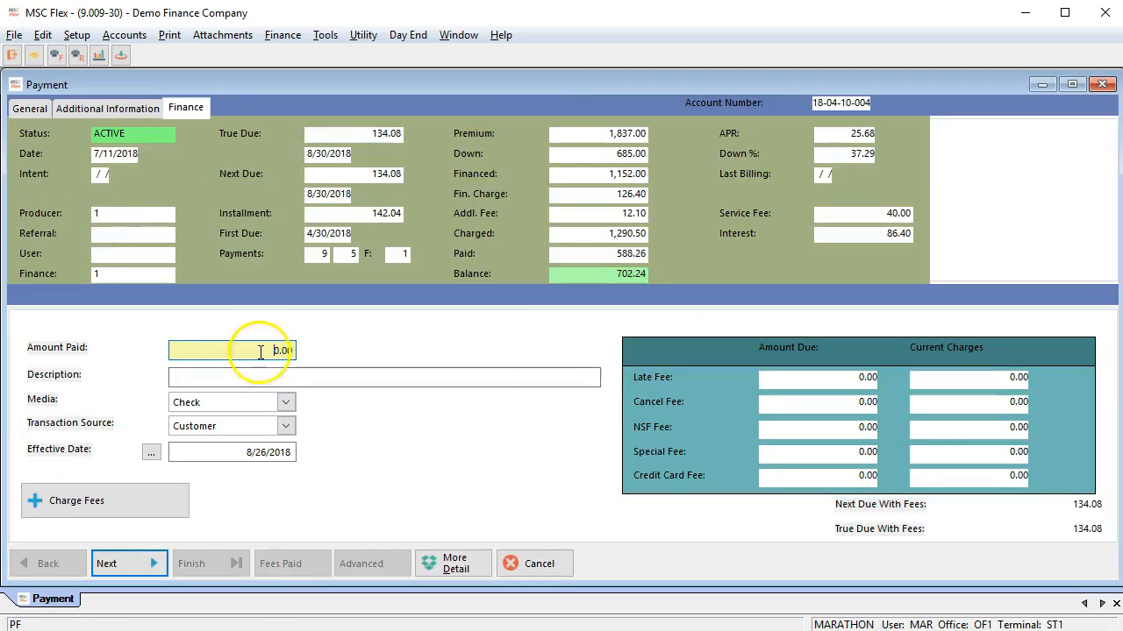
{"action": "type", "text": "134.08"}
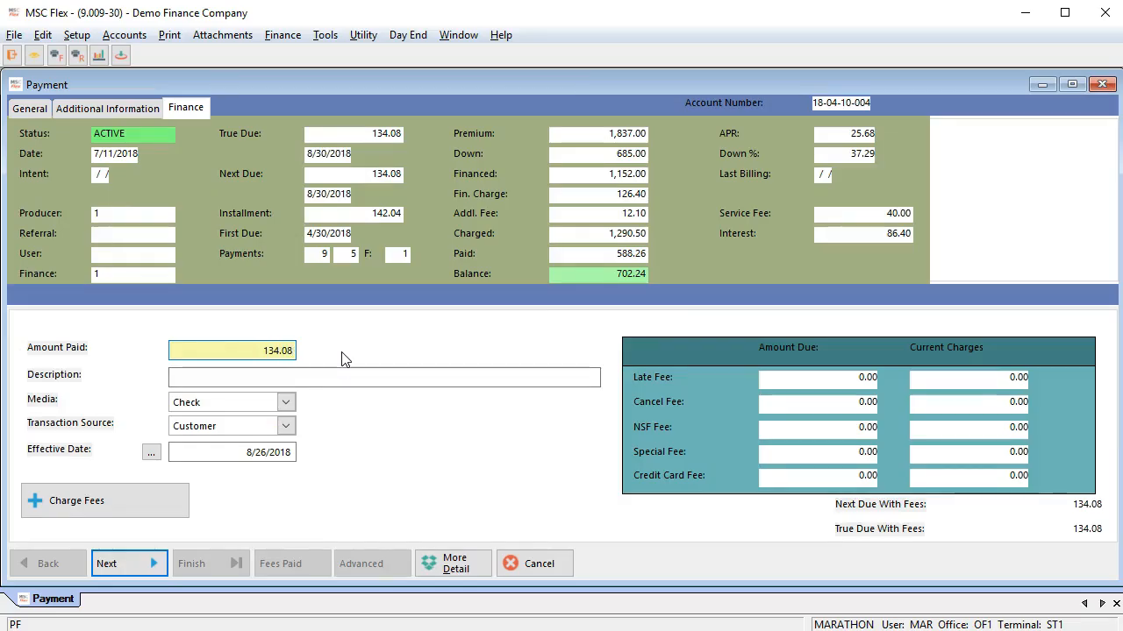
{"action": "left_click", "coordinate": [190, 377]}
{"action": "type", "text": "#"}
{"action": "type", "text": "1281"}
Step: Keep Check as the payment media and finish the payment
{"action": "left_click", "coordinate": [285, 402]}
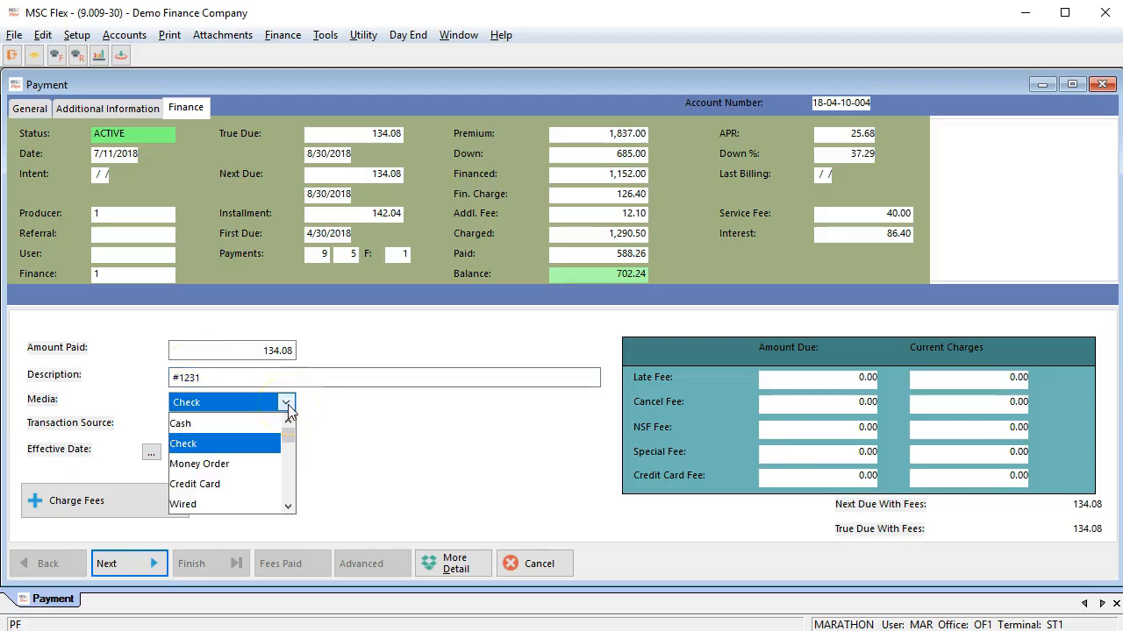
{"action": "left_click", "coordinate": [288, 407]}
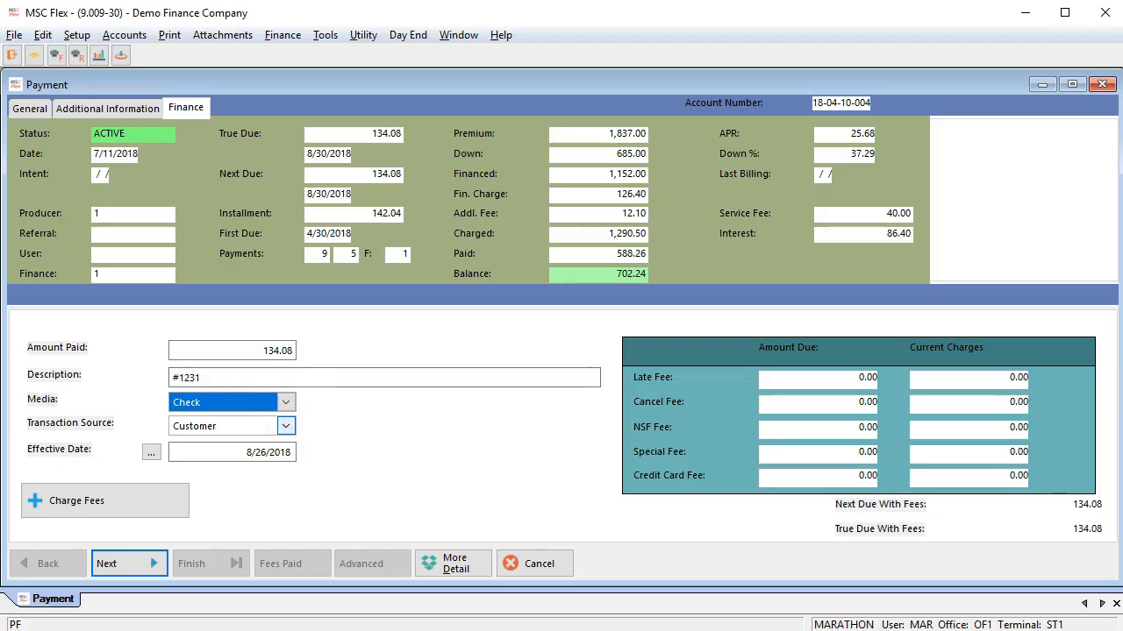
{"action": "left_click", "coordinate": [129, 564]}
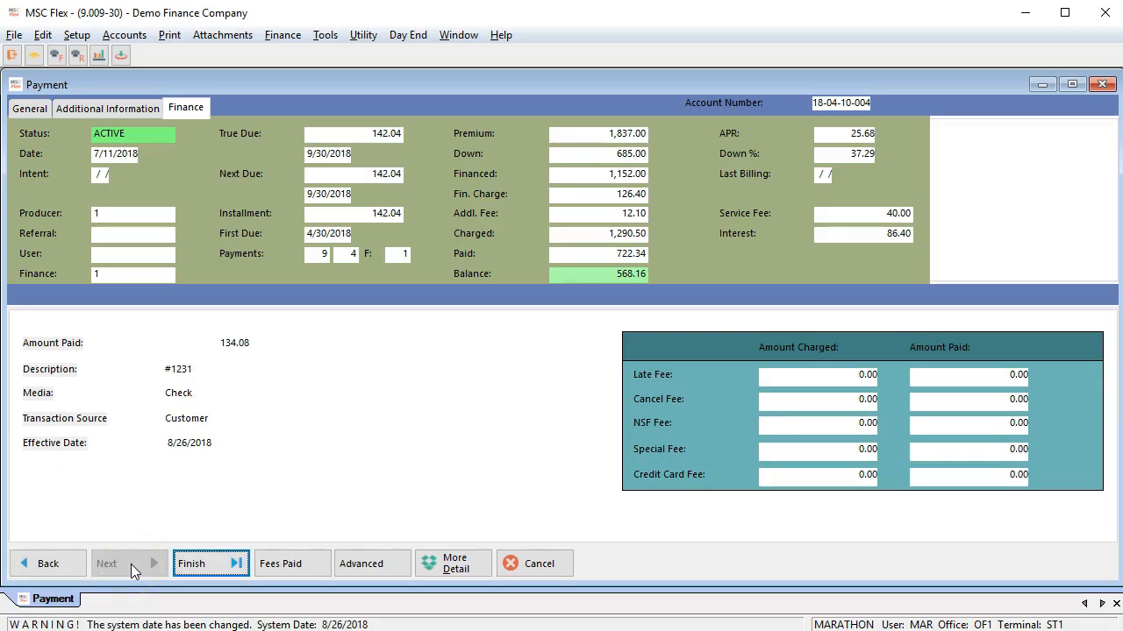
{"action": "left_click", "coordinate": [202, 569]}
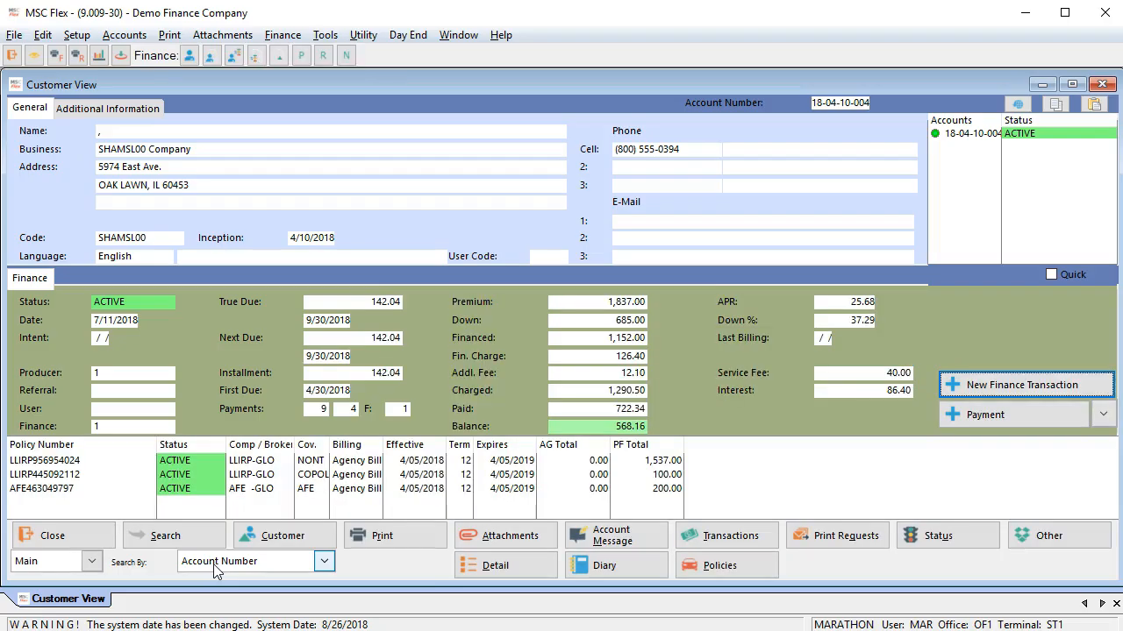
Step: Start a payment on the cancelled account, agree to reinstate it, and set the amount paid to 275
{"action": "left_click", "coordinate": [713, 406]}
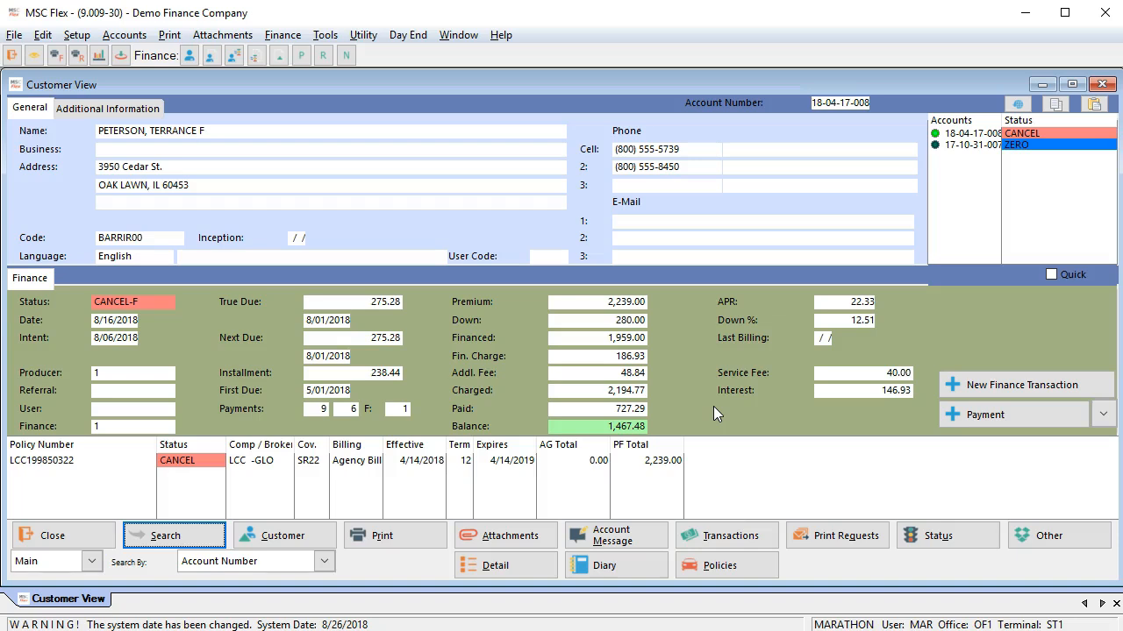
{"action": "left_click", "coordinate": [1005, 418]}
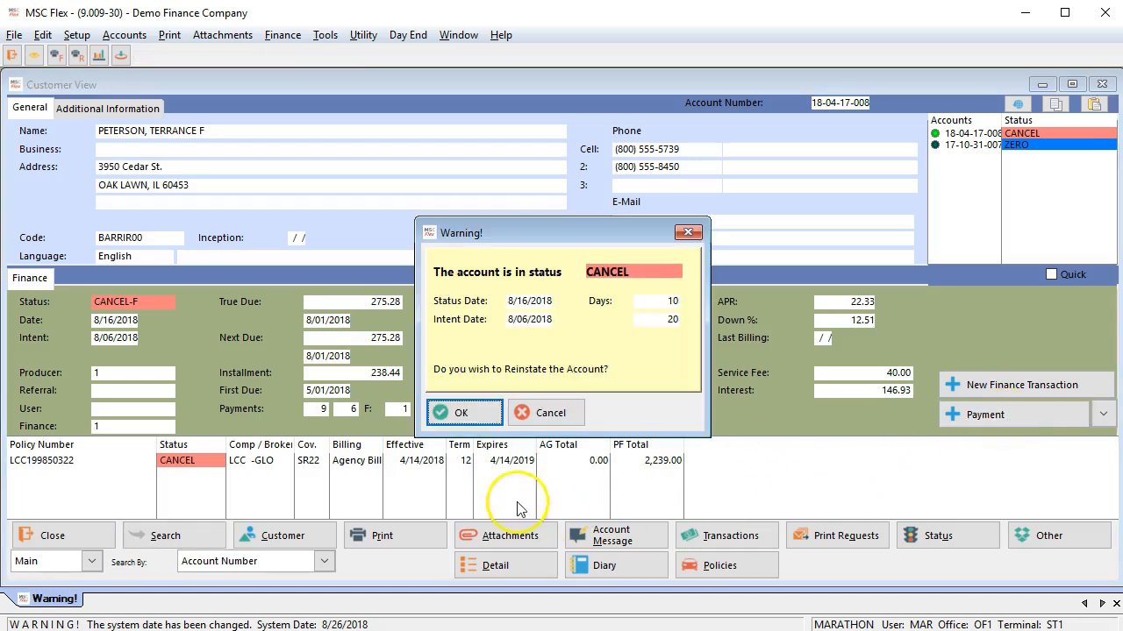
{"action": "left_click", "coordinate": [468, 420]}
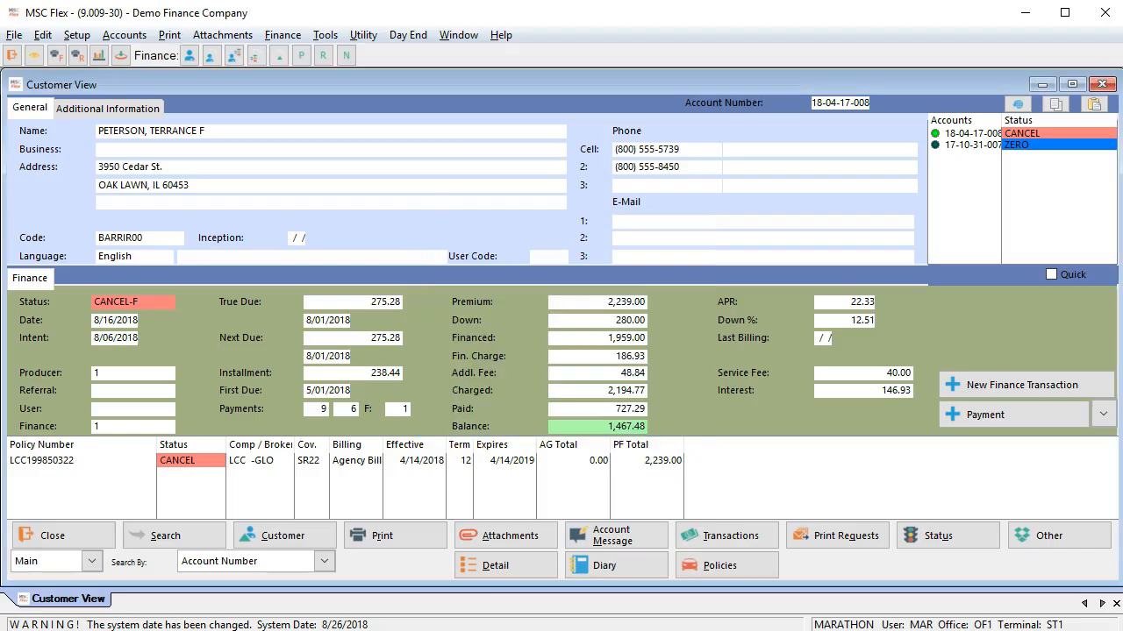
{"action": "type", "text": "275"}
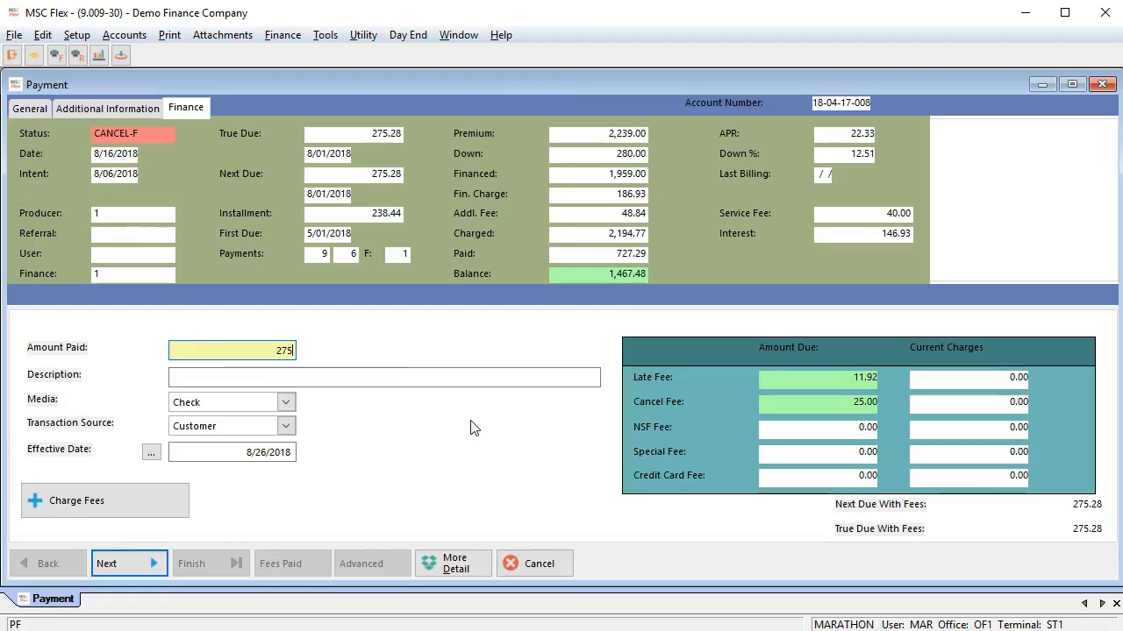
Step: Finish the reinstating payment and cancel the company and customer reinstatement print requests
{"action": "left_click", "coordinate": [127, 566]}
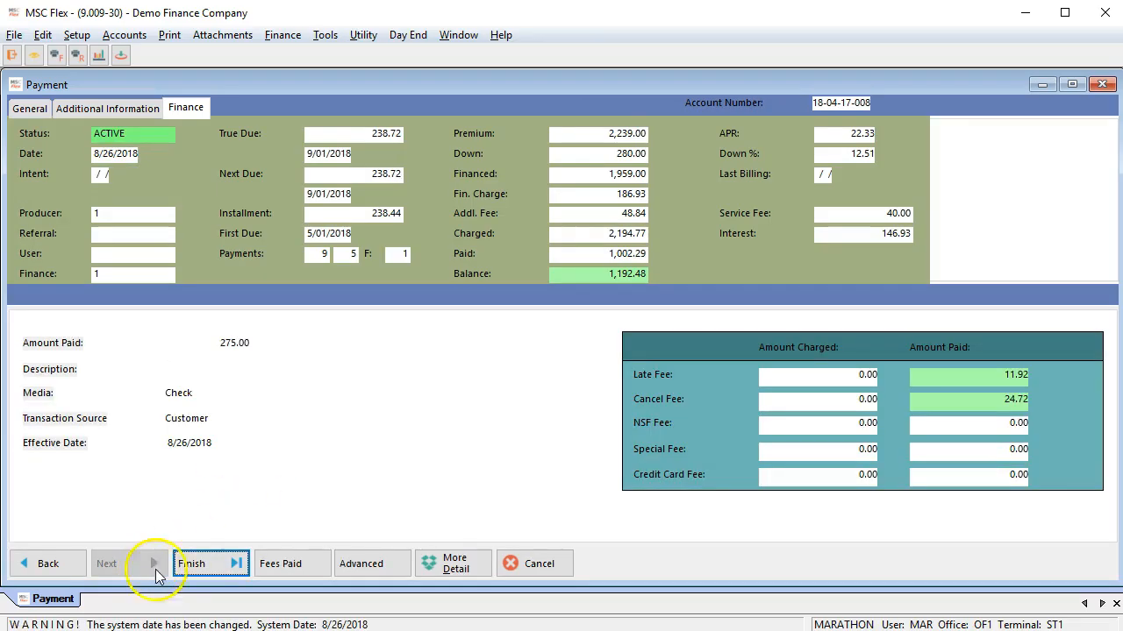
{"action": "left_click", "coordinate": [201, 567]}
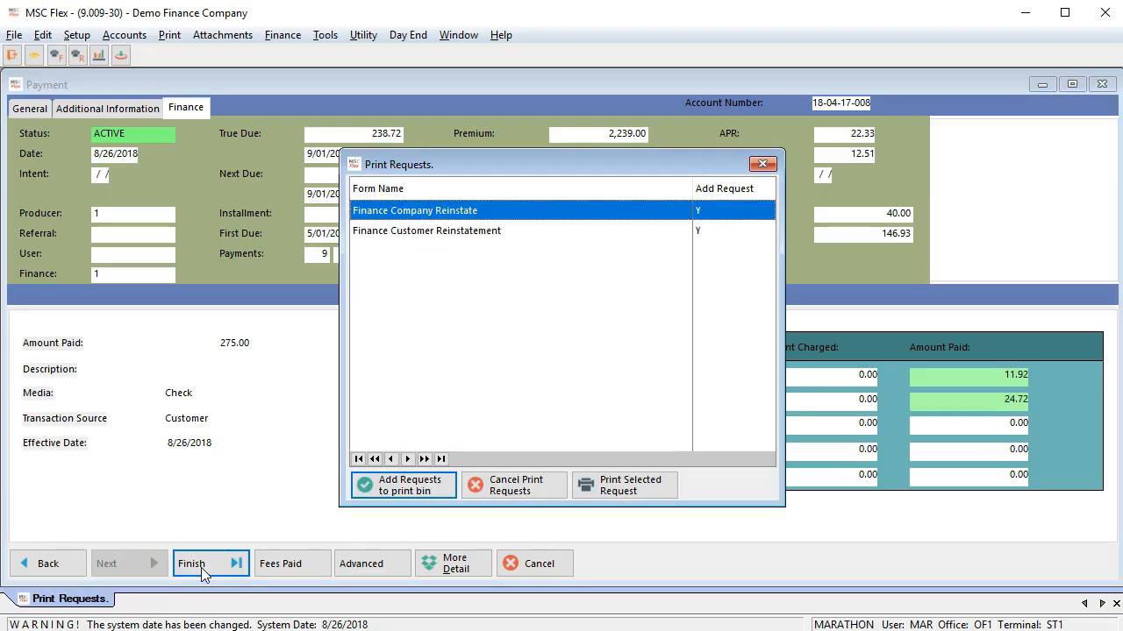
{"action": "left_click", "coordinate": [525, 493]}
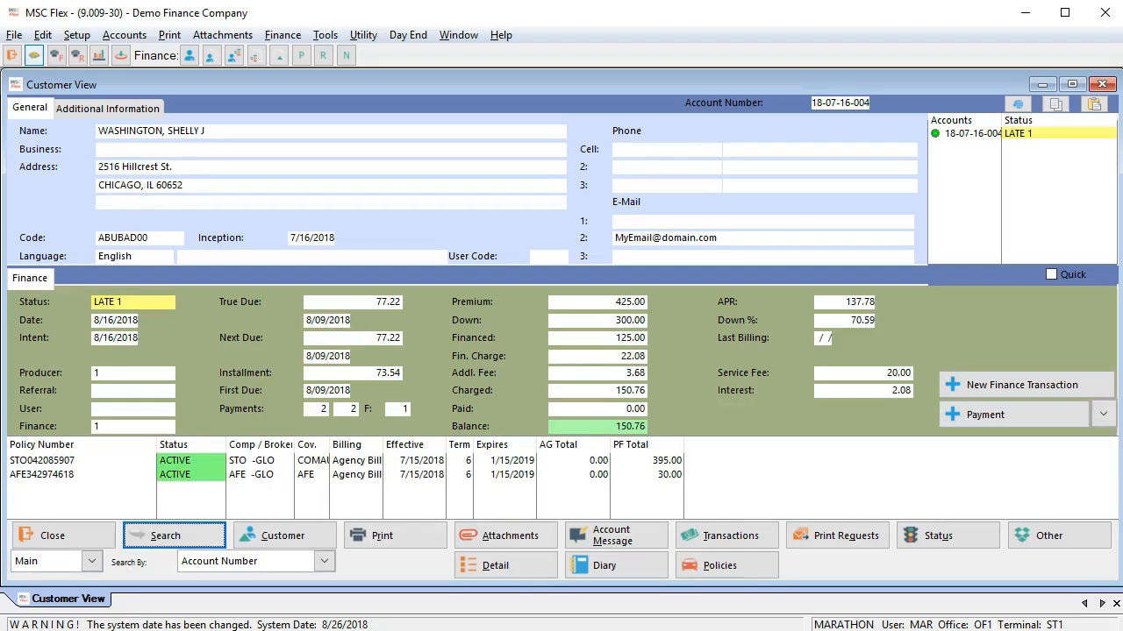
Step: Start a payment on the late account with 79.54 as the amount paid, using Credit Card media and Master Card
{"action": "left_click", "coordinate": [976, 419]}
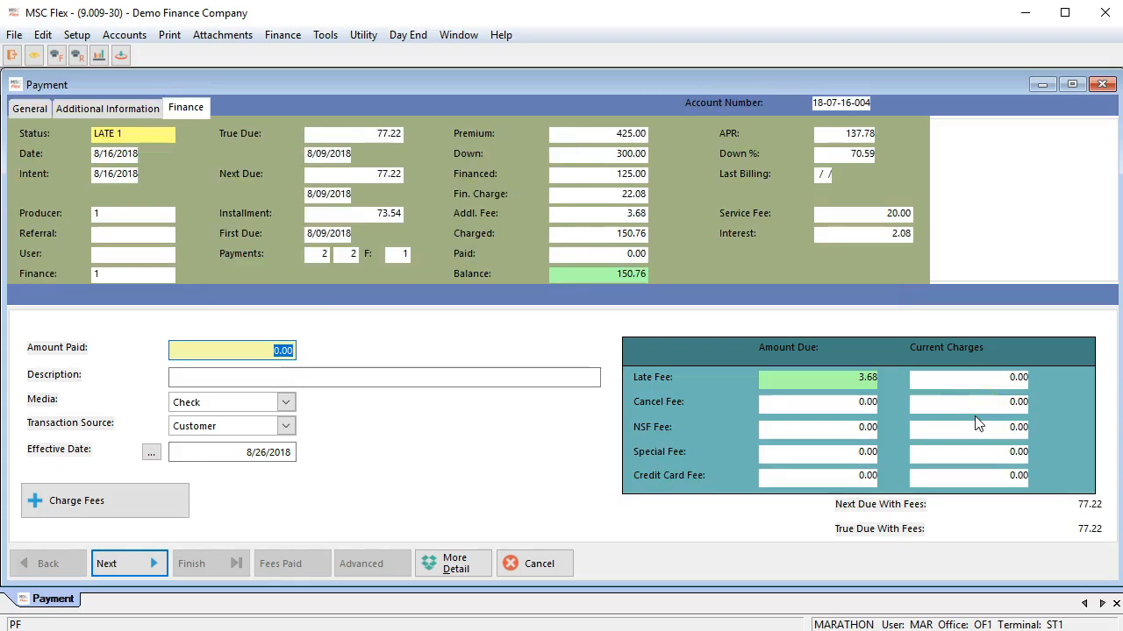
{"action": "type", "text": "79.54"}
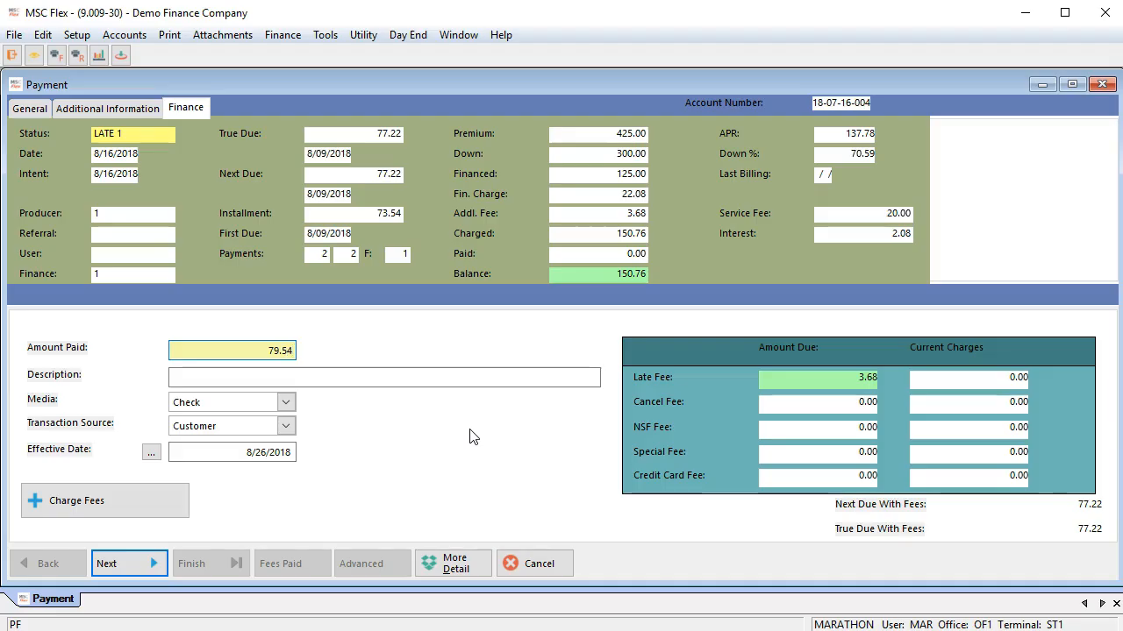
{"action": "left_click", "coordinate": [285, 403]}
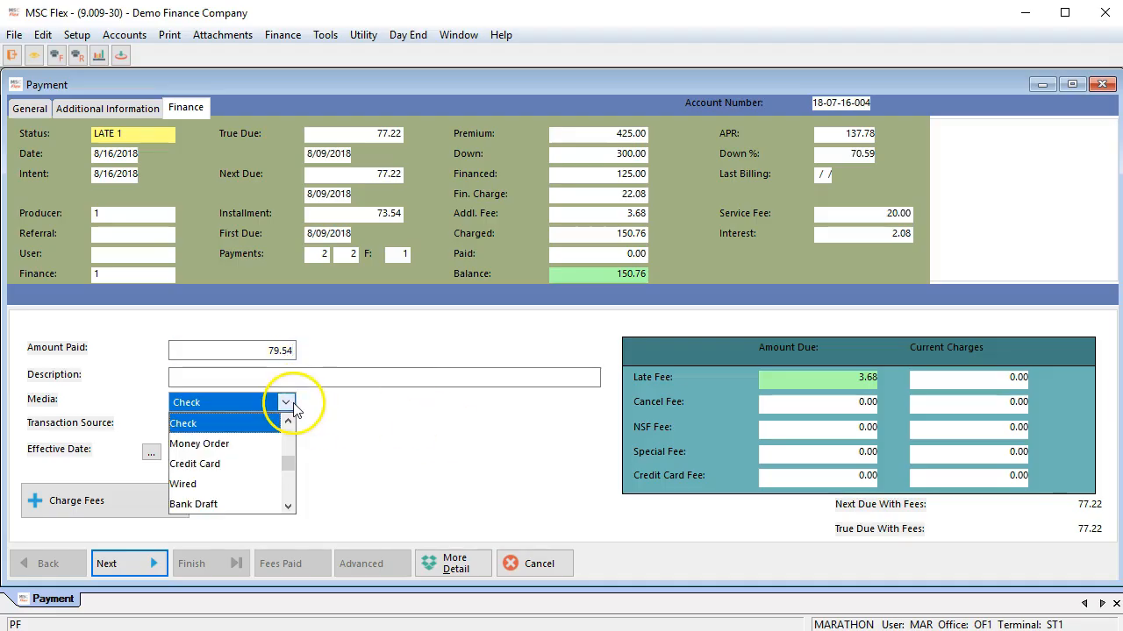
{"action": "left_click", "coordinate": [197, 464]}
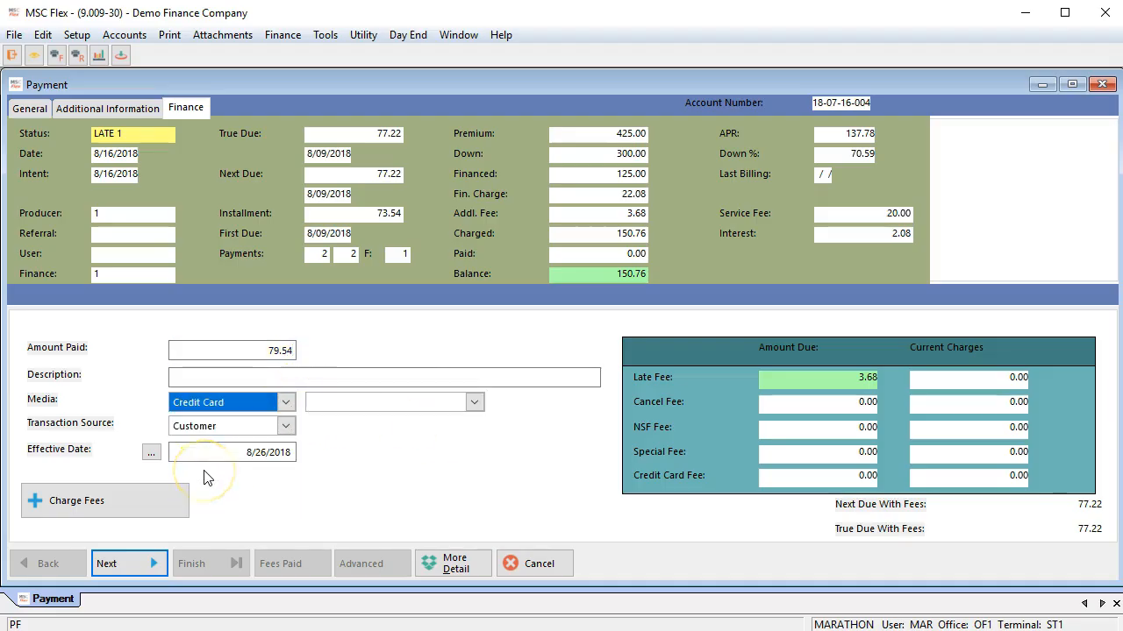
{"action": "left_click", "coordinate": [473, 403]}
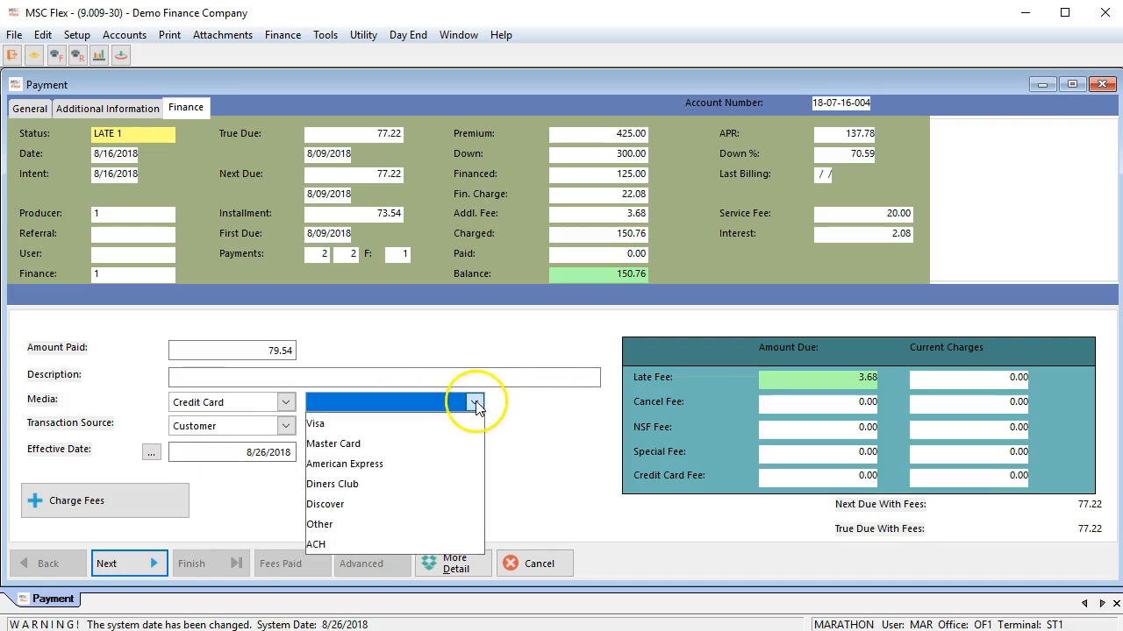
{"action": "left_click", "coordinate": [334, 444]}
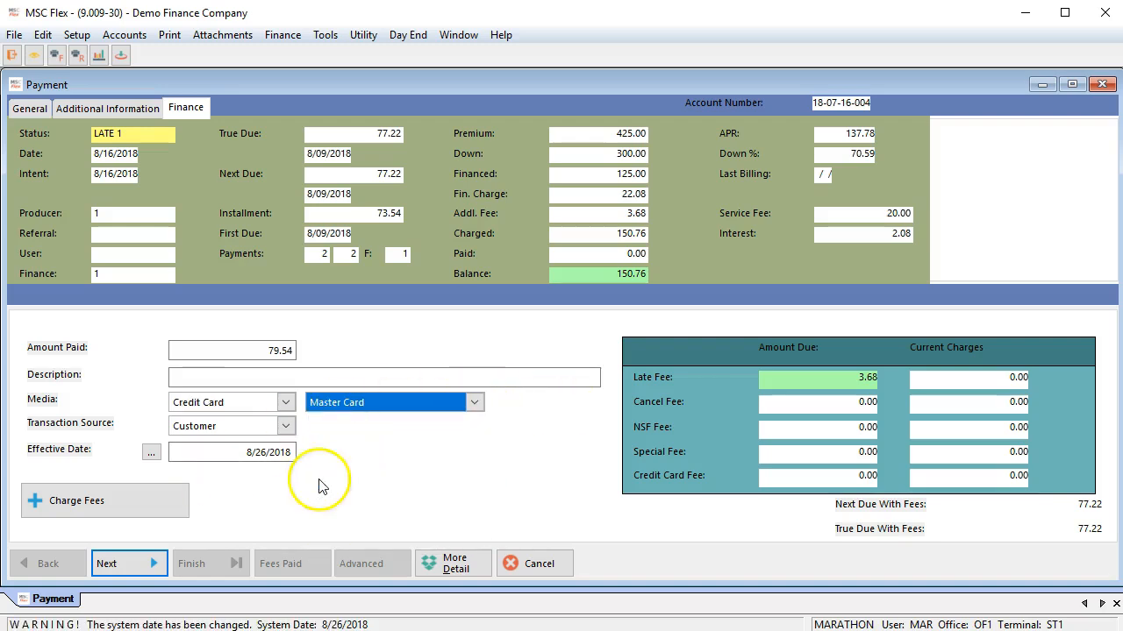
Step: Agree to add the 2.32 credit card fee to the payment and finish the transaction
{"action": "left_click", "coordinate": [141, 566]}
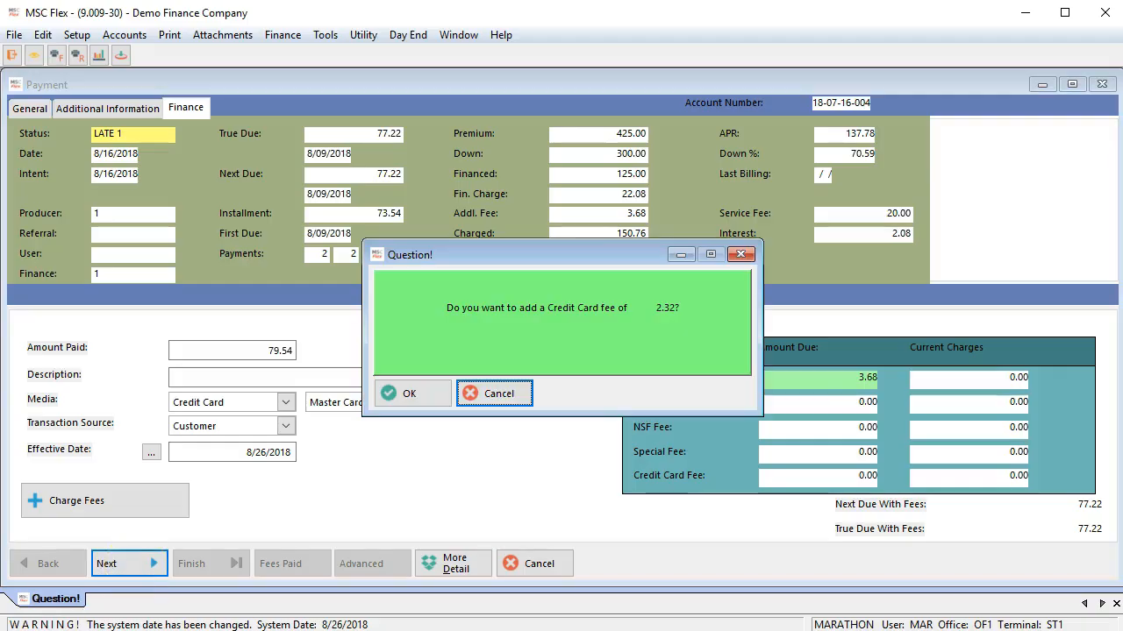
{"action": "left_click", "coordinate": [401, 394]}
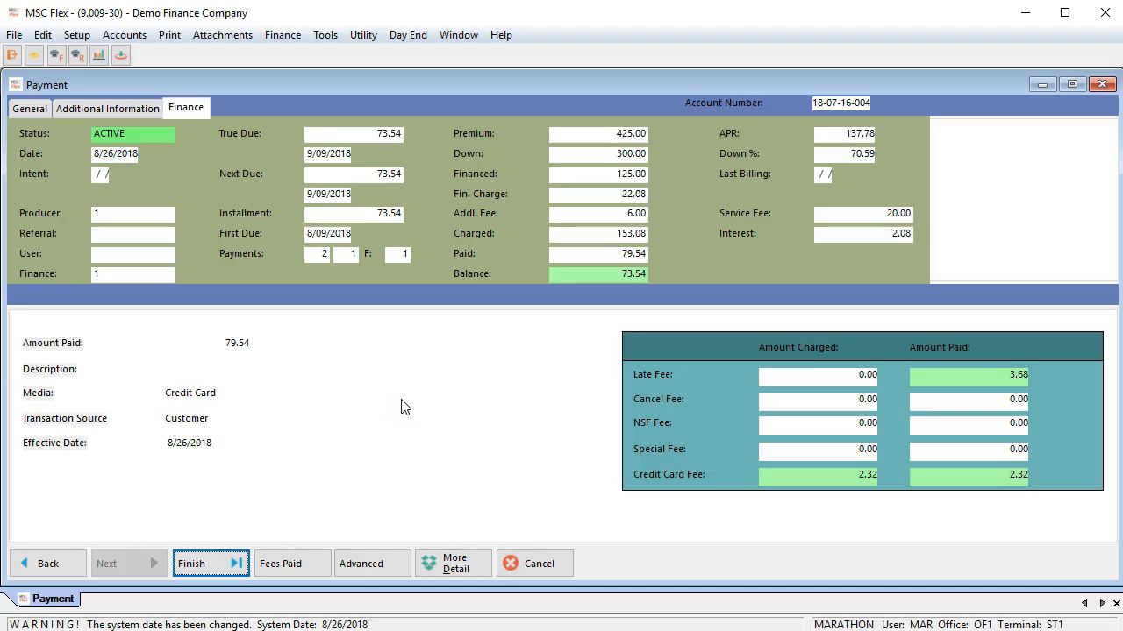
{"action": "left_click", "coordinate": [224, 568]}
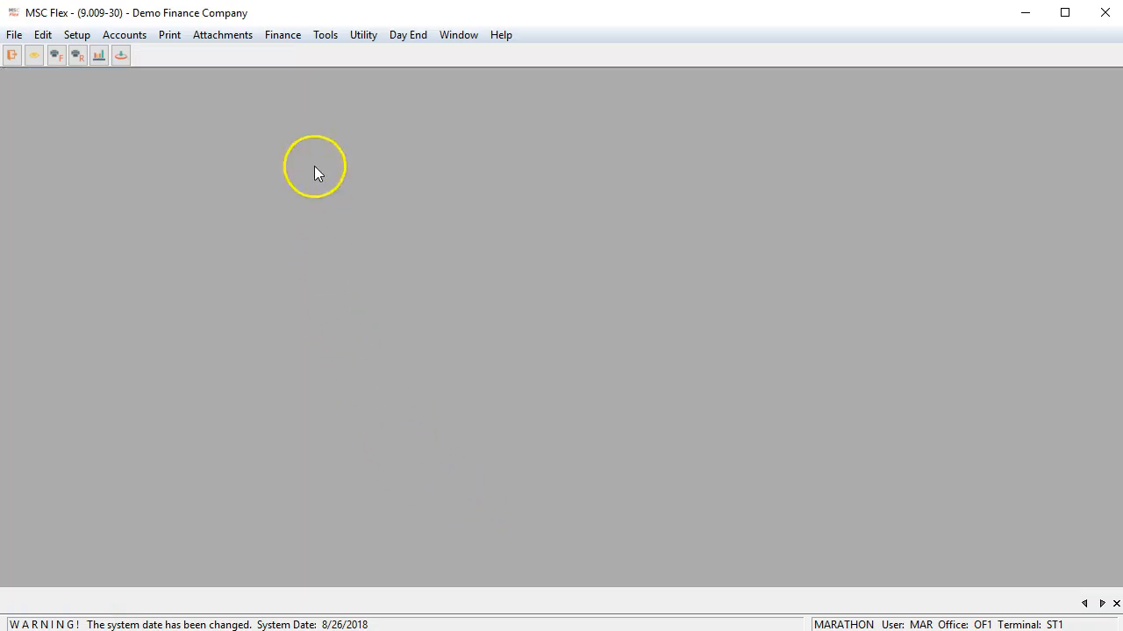
Step: Open the finance Open Item Reconcile list for all media and mark every item as reconciled
{"action": "left_click", "coordinate": [289, 35]}
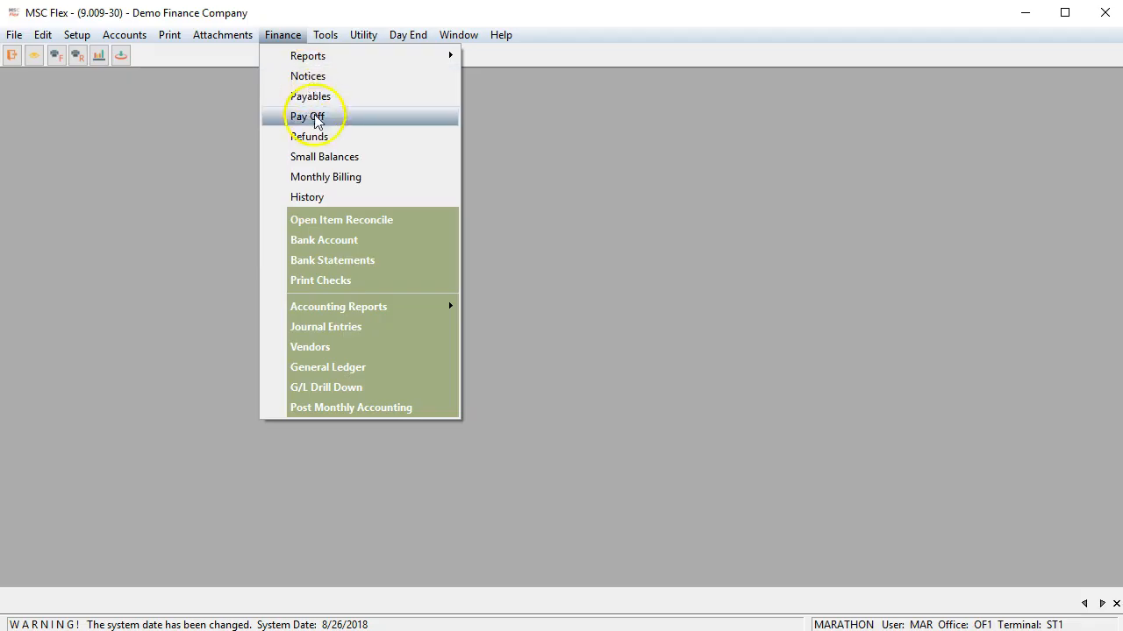
{"action": "left_click", "coordinate": [315, 220]}
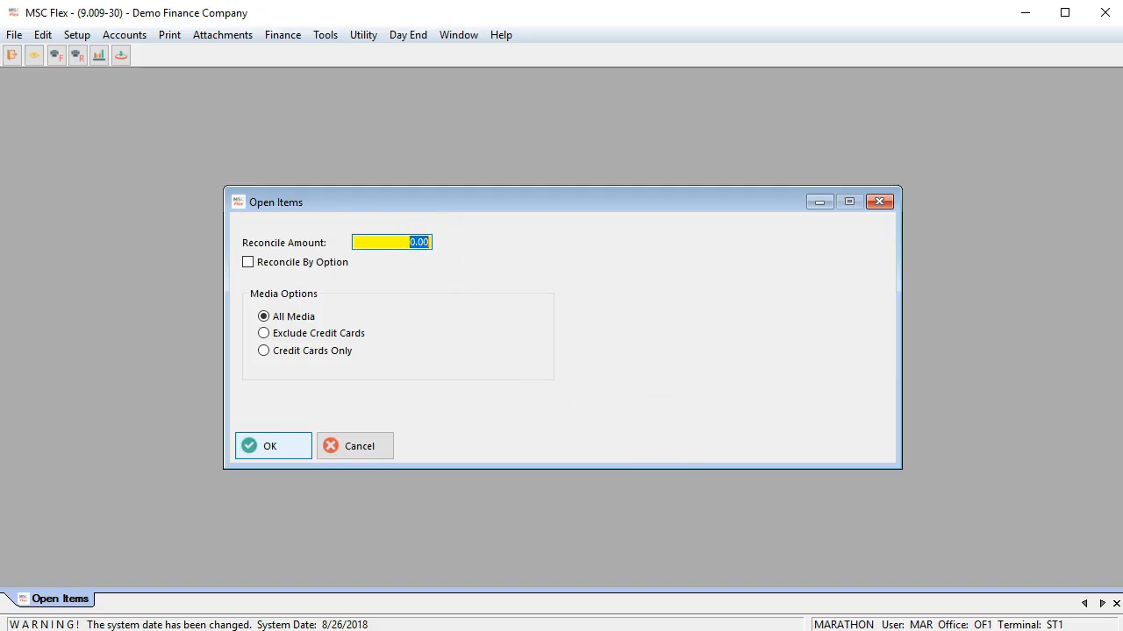
{"action": "left_click", "coordinate": [283, 447]}
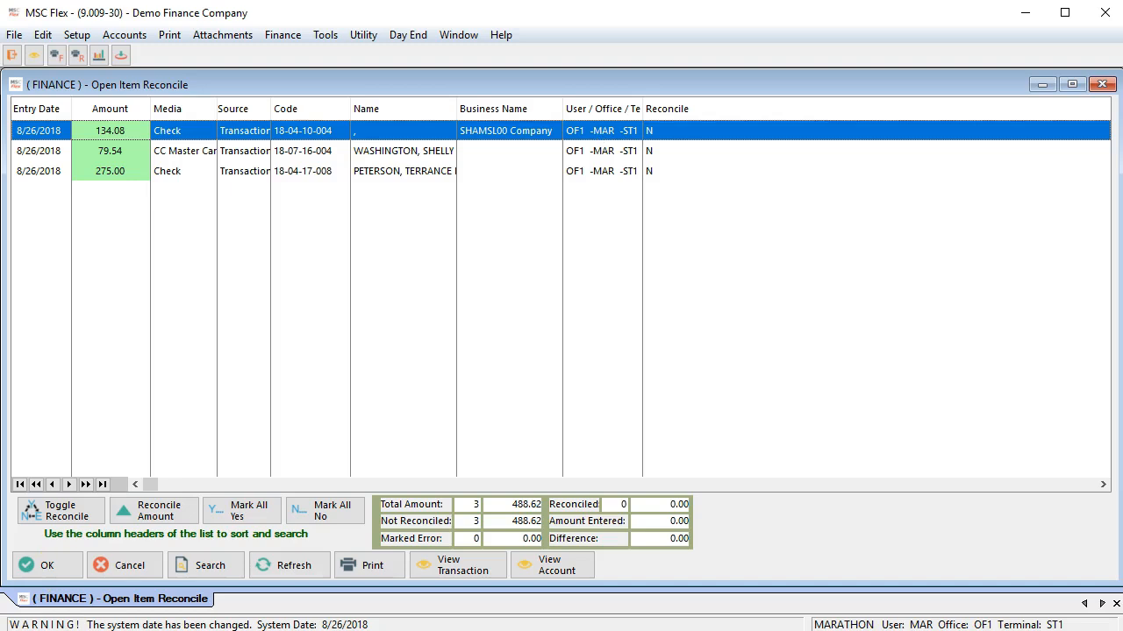
{"action": "left_click", "coordinate": [245, 521]}
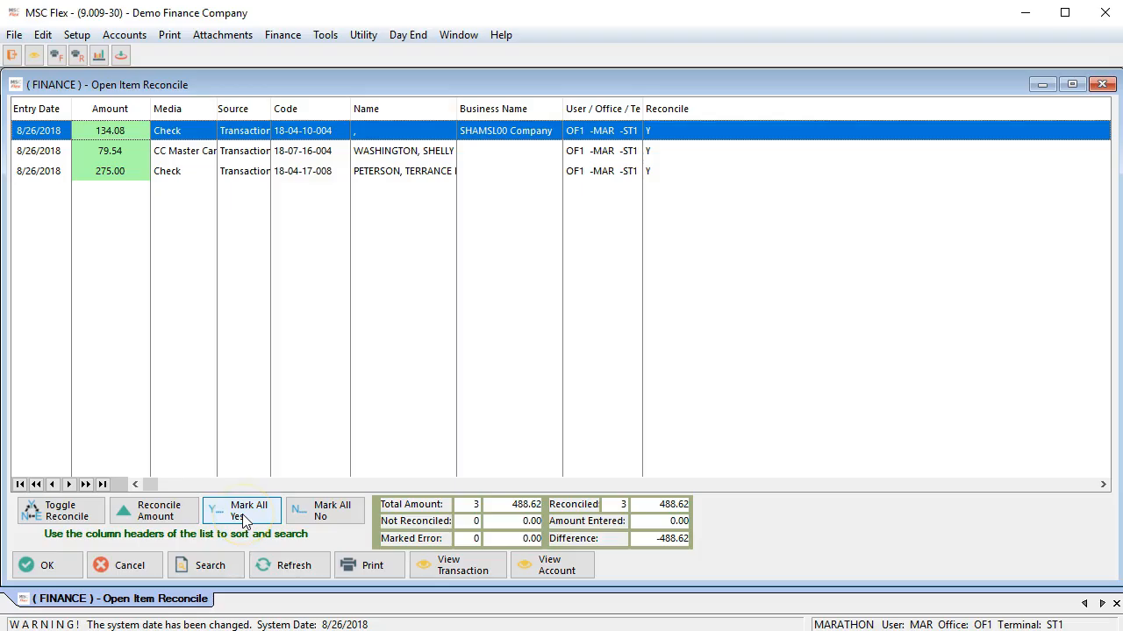
Step: Set the reconcile amount to 488.62 for the marked open items
{"action": "left_click", "coordinate": [156, 512]}
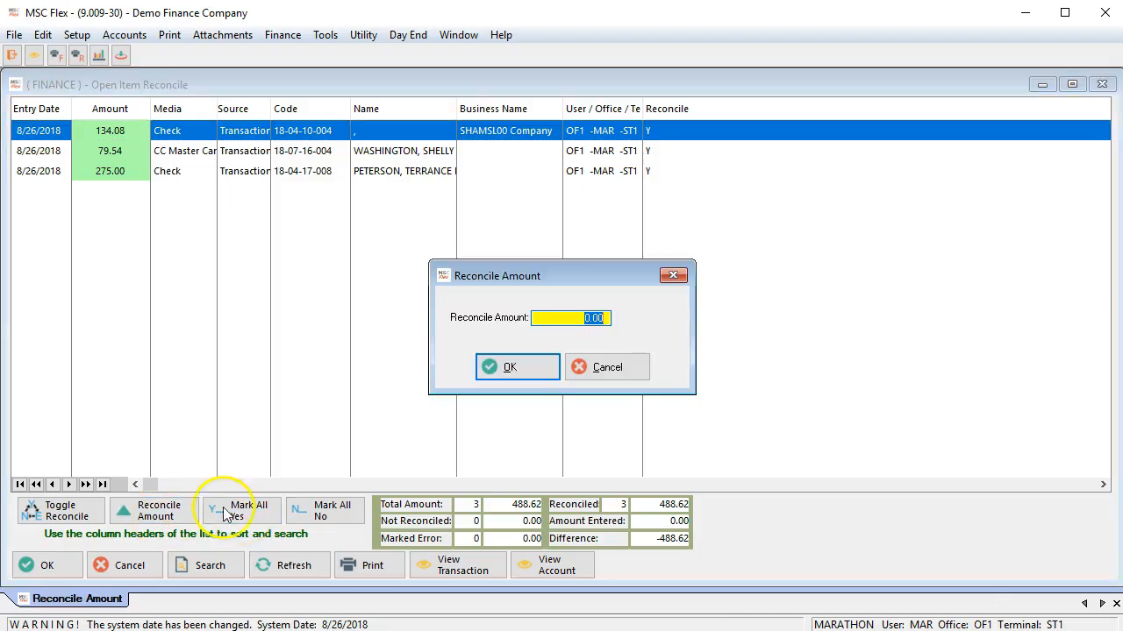
{"action": "type", "text": "48"}
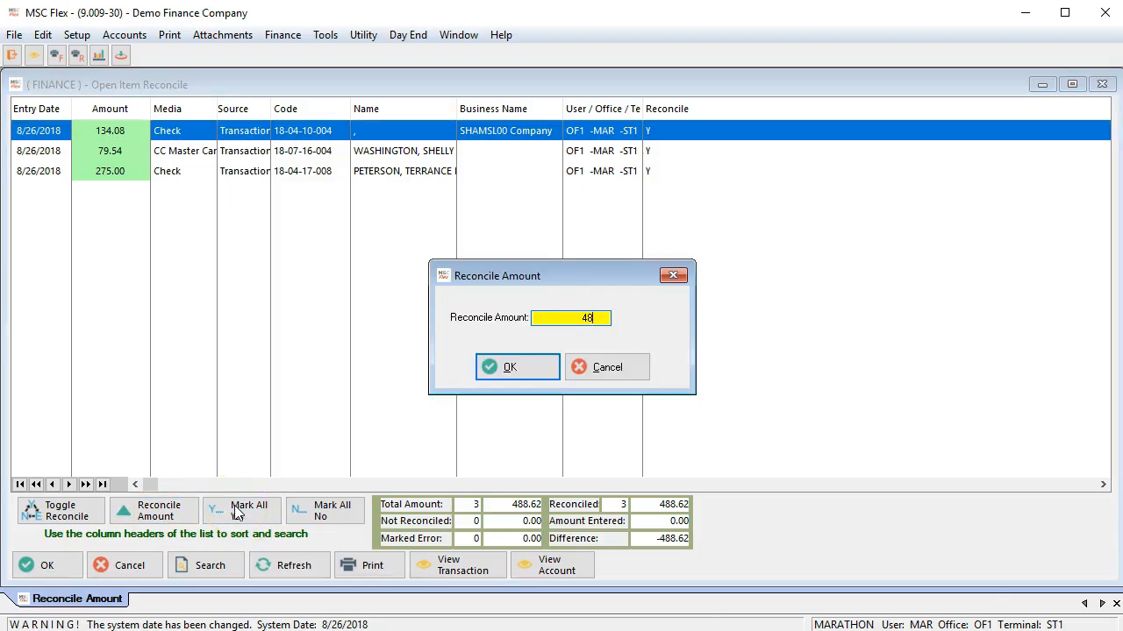
{"action": "type", "text": "8.62"}
{"action": "left_click", "coordinate": [508, 367]}
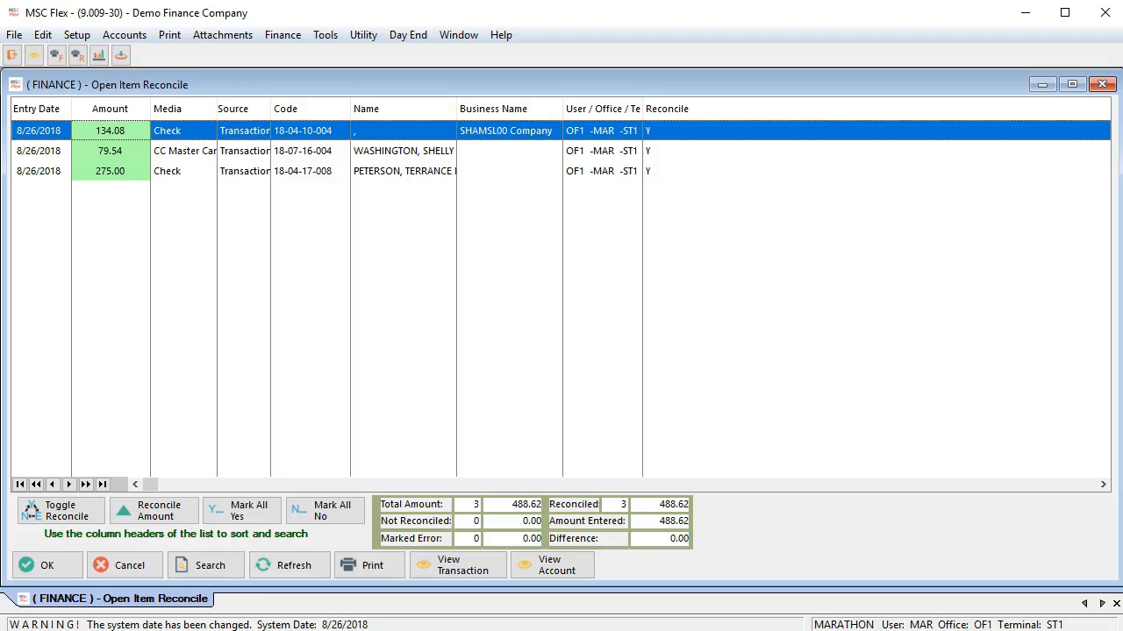
{"action": "left_click", "coordinate": [509, 371]}
Step: Accept the reconciliation with the All print option and post the open items total as a deposit dated 8/26/2018
{"action": "left_click", "coordinate": [66, 572]}
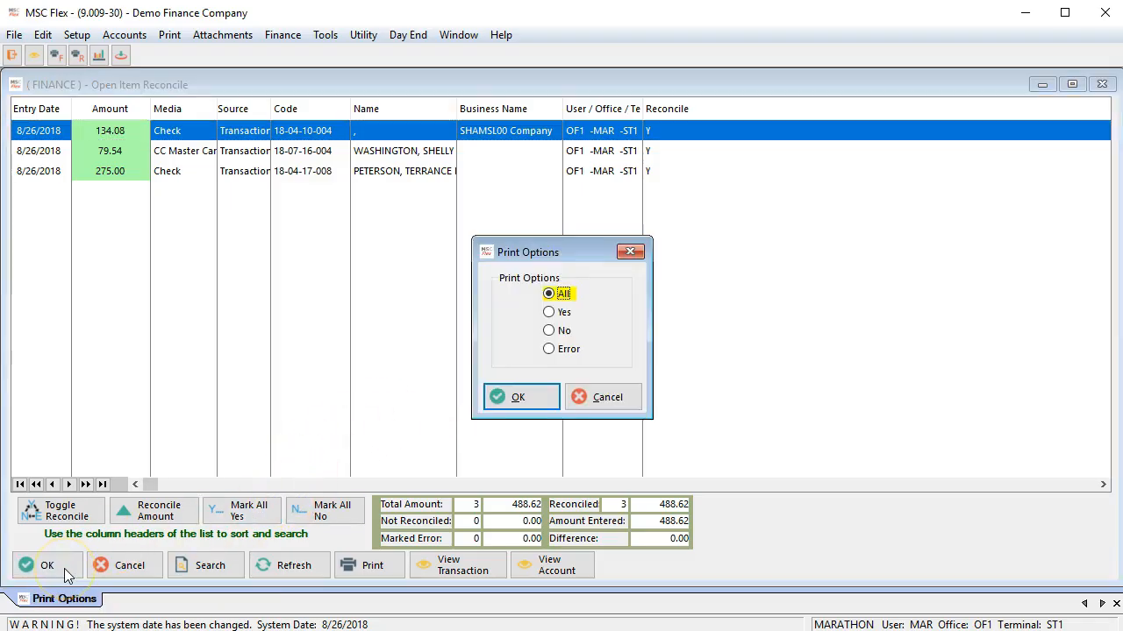
{"action": "left_click", "coordinate": [535, 402]}
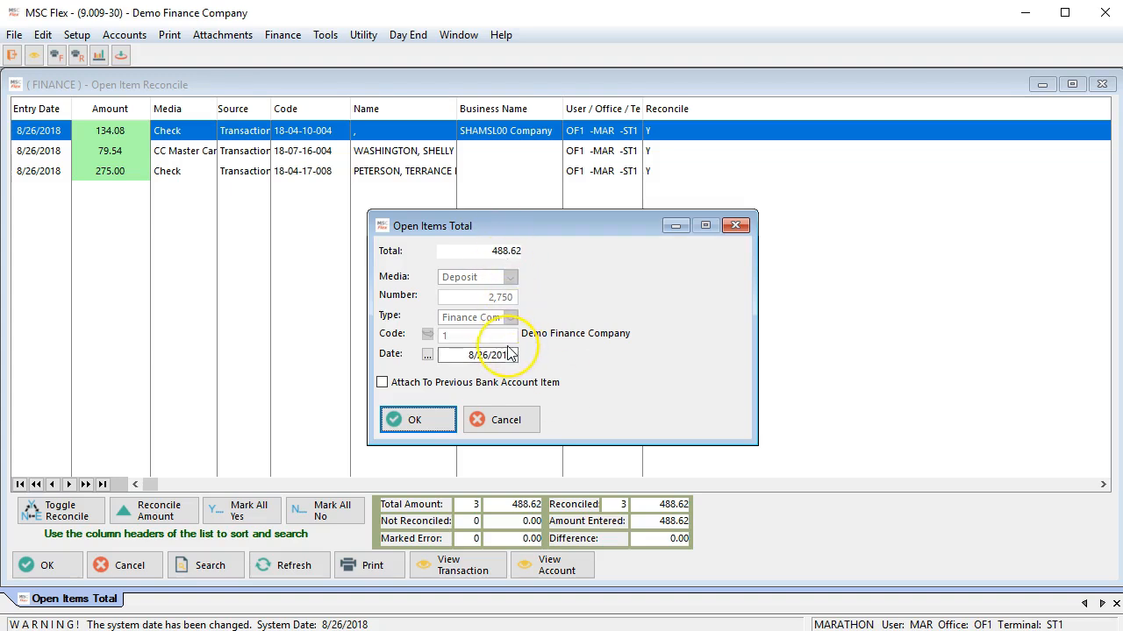
{"action": "left_click", "coordinate": [413, 421]}
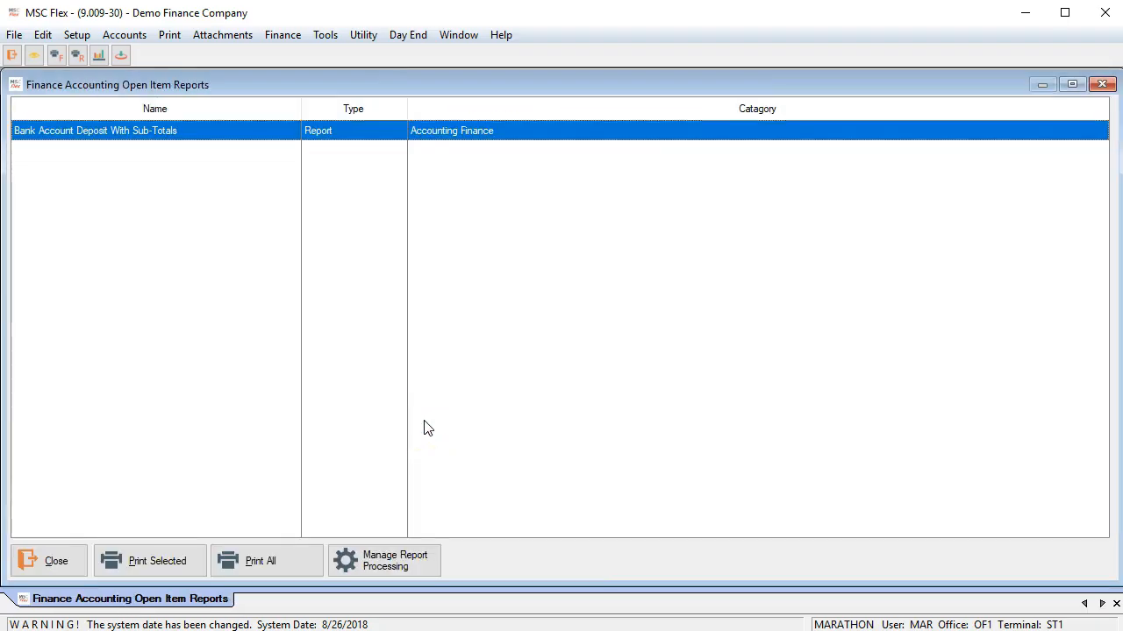
Step: Preview the Bank Account Deposit With Sub-Totals report for the deposit, then close the preview and the report list
{"action": "left_click", "coordinate": [433, 137]}
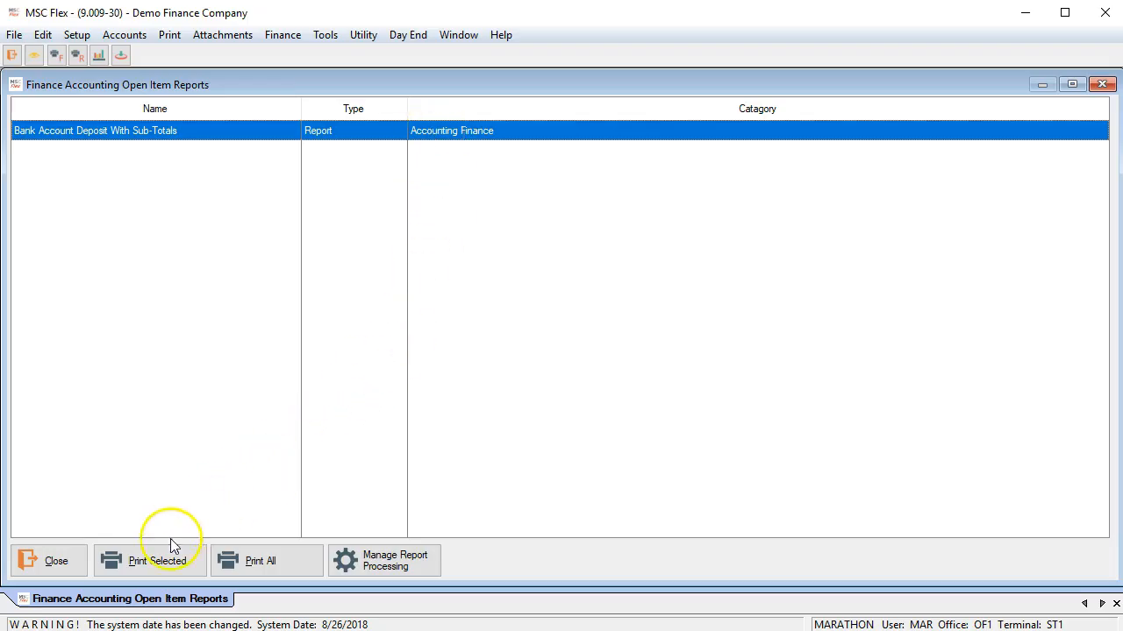
{"action": "left_click", "coordinate": [162, 569]}
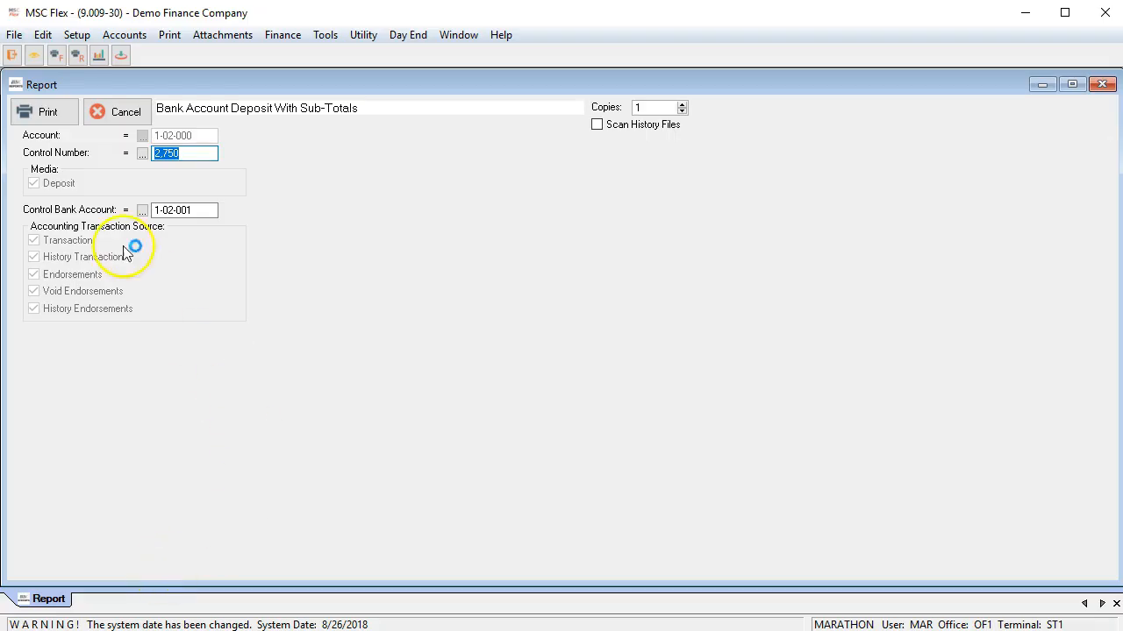
{"action": "left_click", "coordinate": [39, 112]}
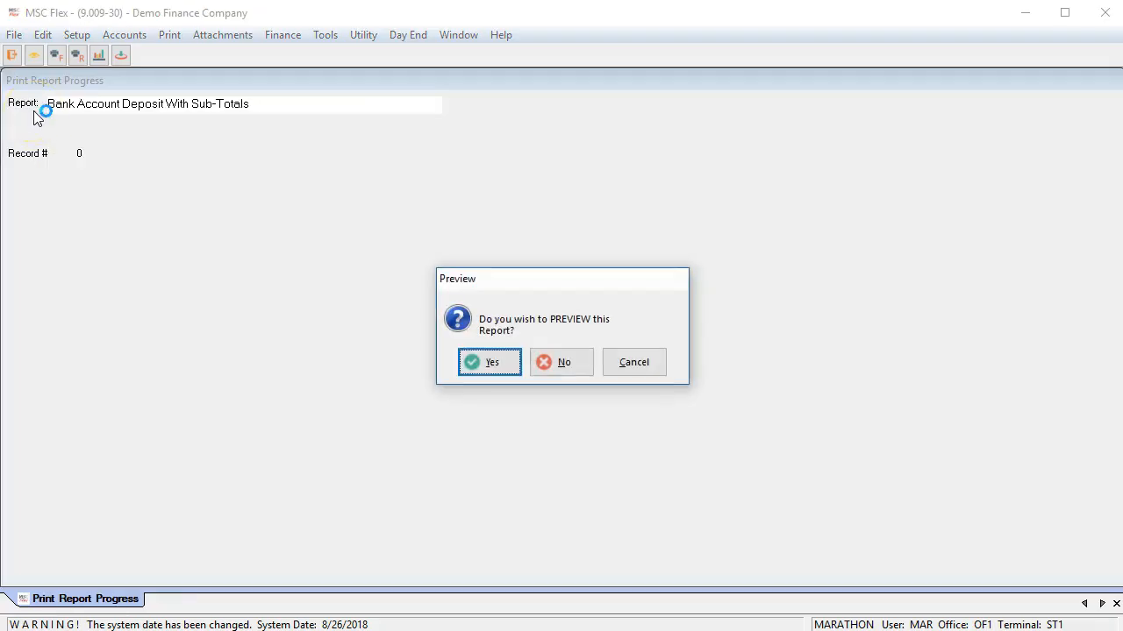
{"action": "left_click", "coordinate": [491, 365]}
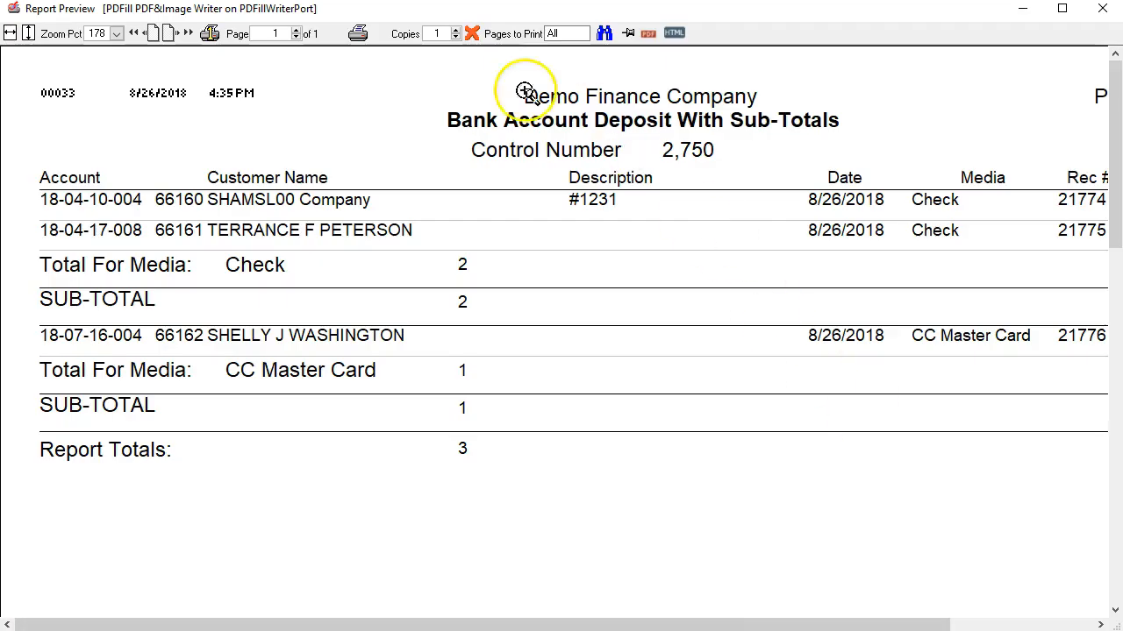
{"action": "left_click", "coordinate": [471, 33]}
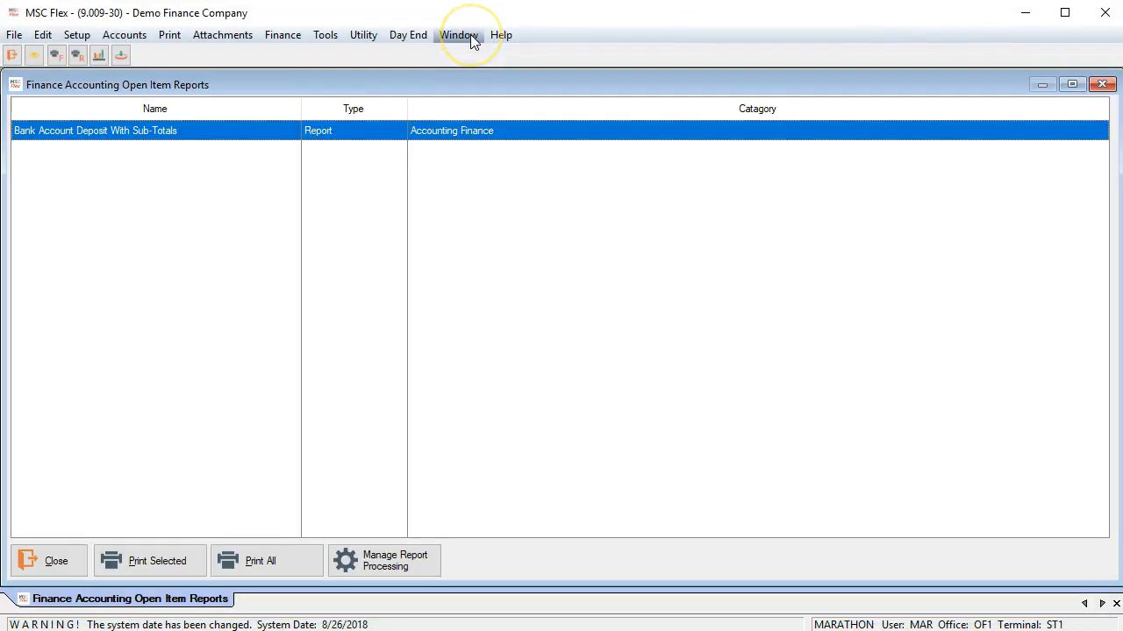
{"action": "left_click", "coordinate": [74, 558]}
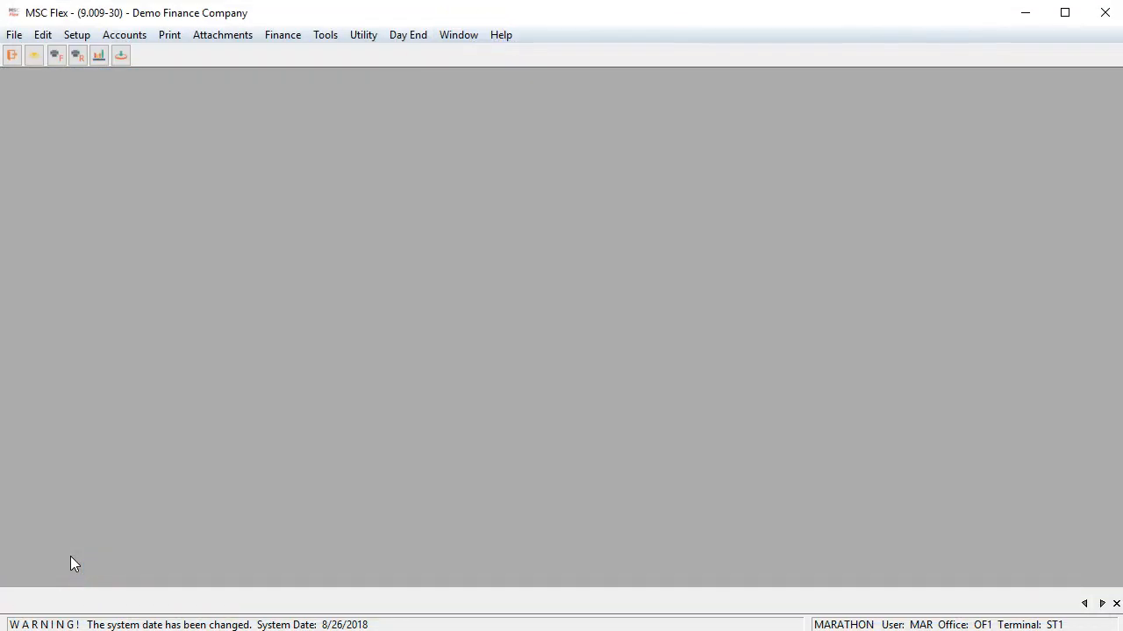